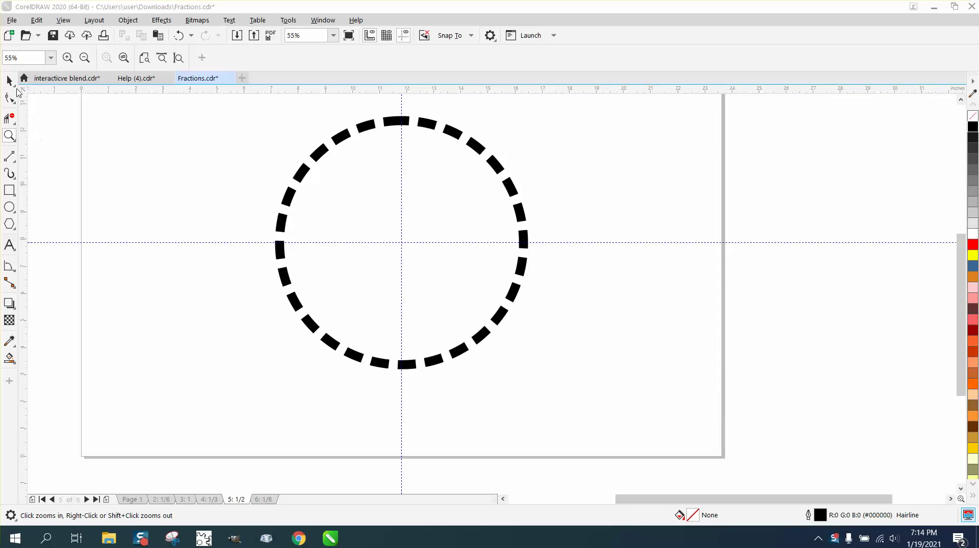
Step: Select the dashed circle, check its outline width, and zoom around the top of the arc
click(10, 80)
click(405, 121)
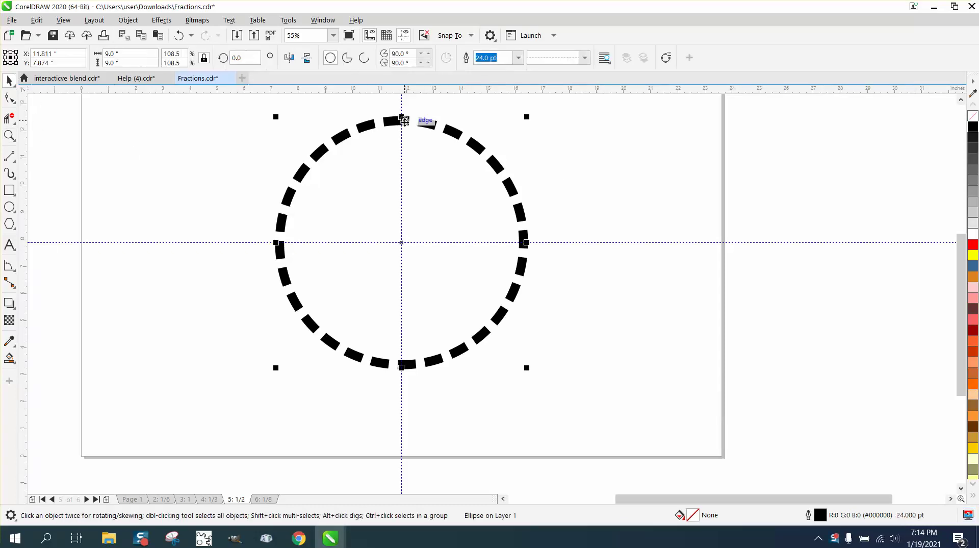
double_click(821, 516)
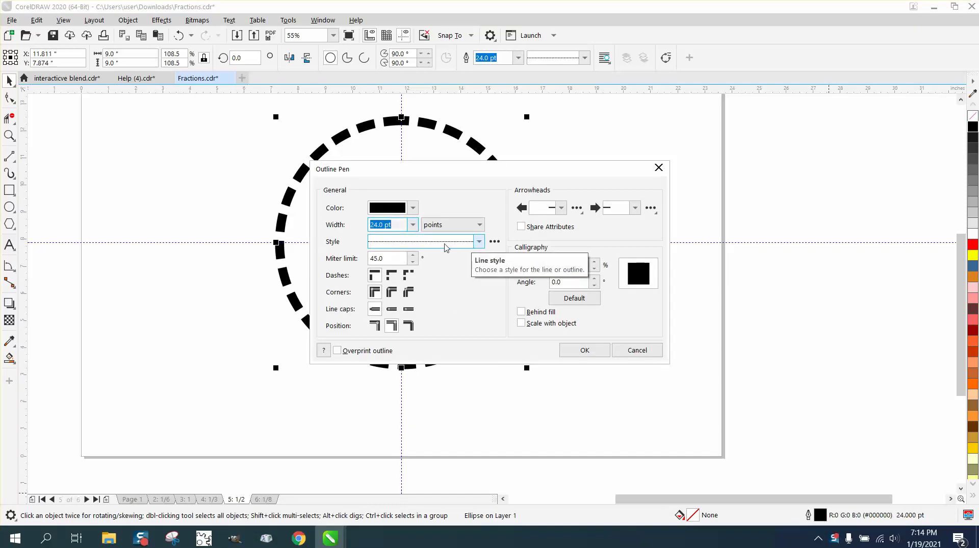
click(585, 351)
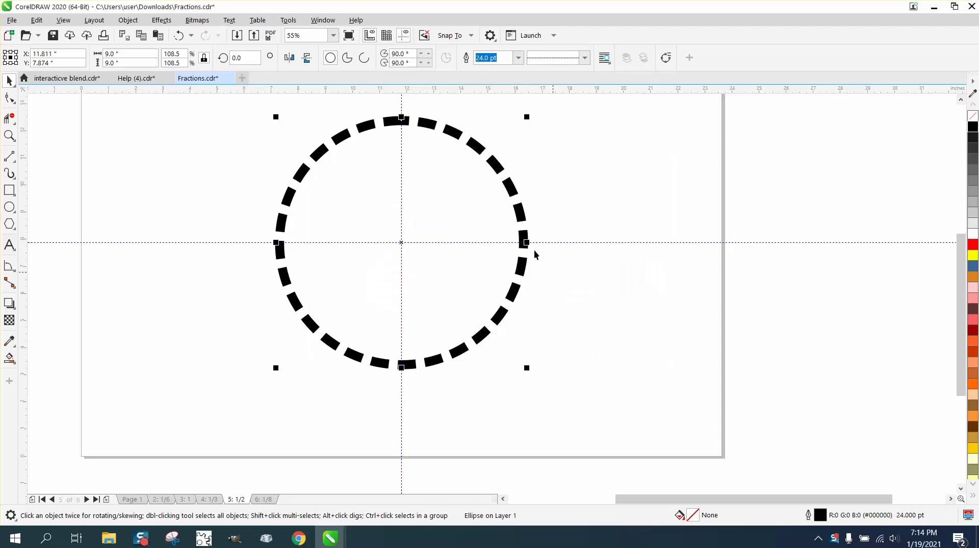
click(9, 135)
drag(306, 105, 474, 177)
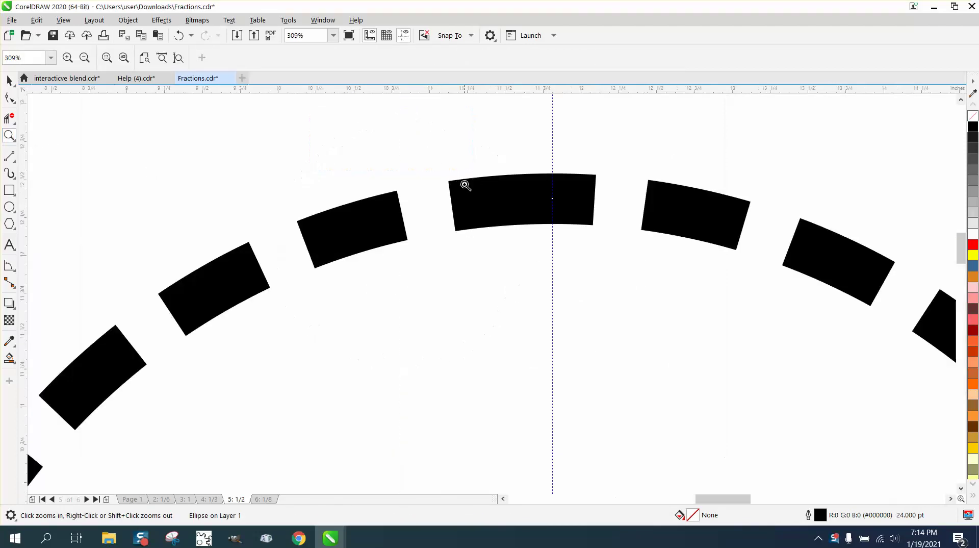
right_click(386, 190)
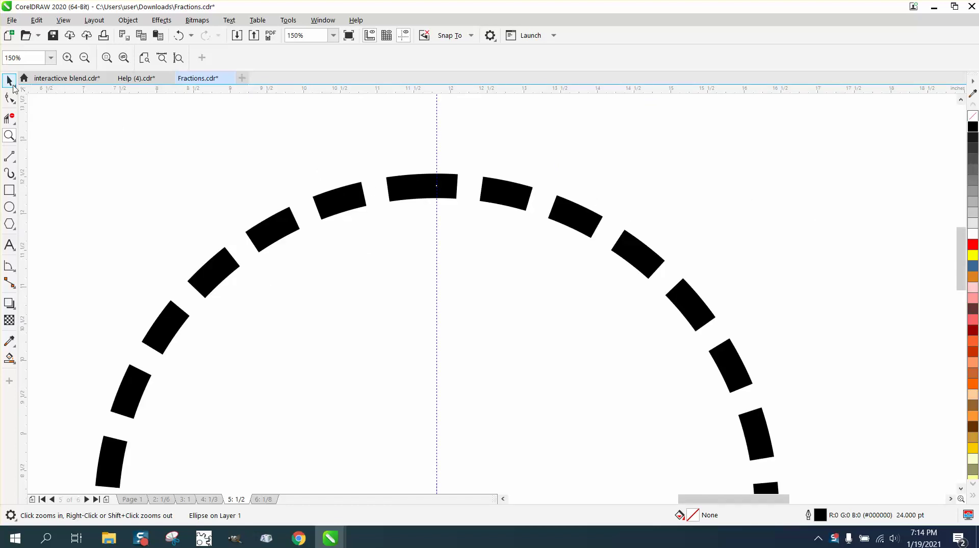
click(11, 82)
scroll(275, 167, down, 1)
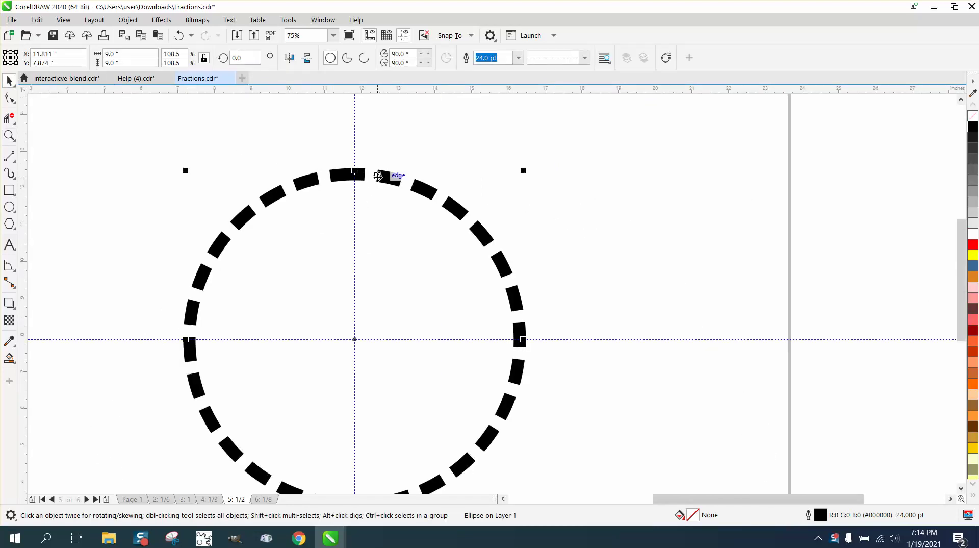
Step: Convert the circle's dashed outline to an object and break the curve apart into separate dashes
click(128, 20)
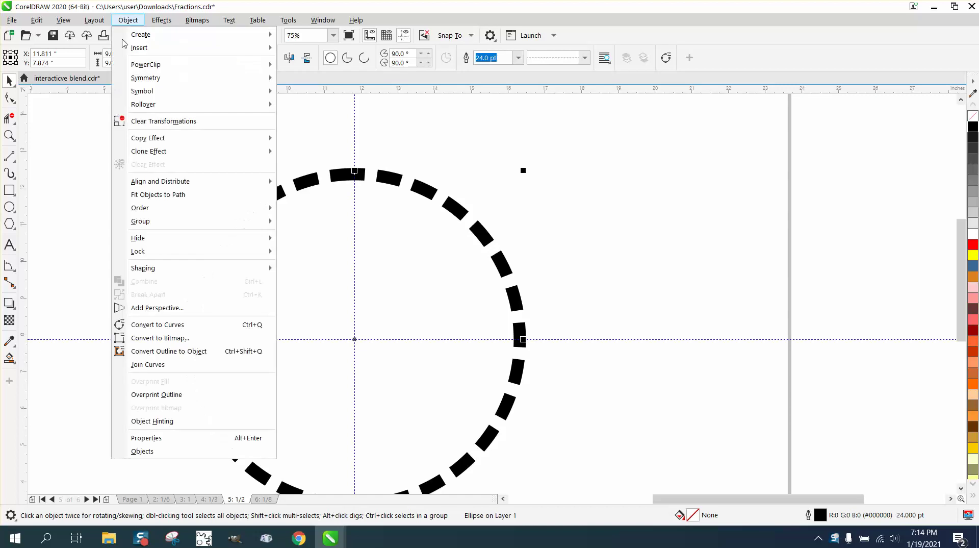
click(174, 351)
click(128, 20)
click(153, 294)
Step: Delete every dash except a single one at the top of the circle
click(377, 207)
click(393, 177)
key(Delete)
scroll(399, 169, down, 3)
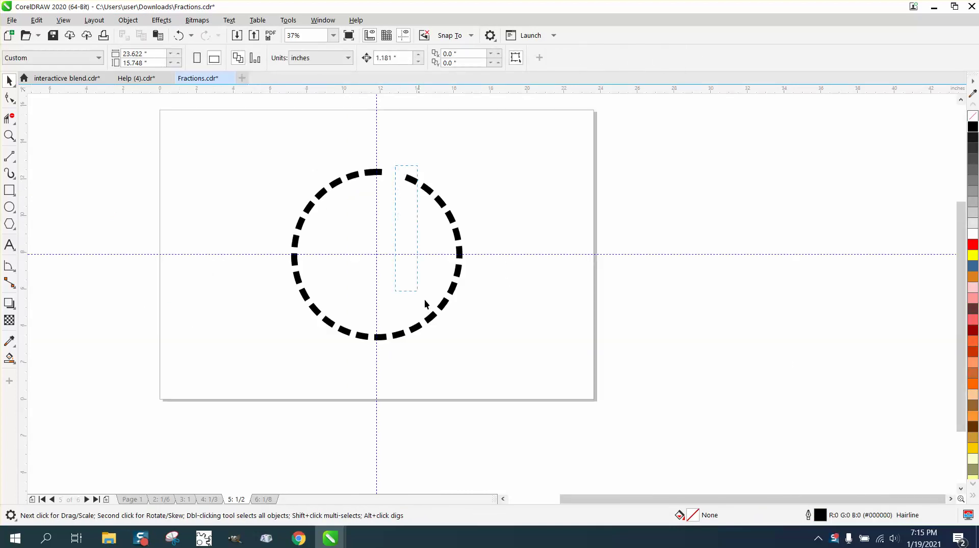
drag(425, 304, 549, 363)
key(Delete)
drag(237, 360, 237, 360)
key(Delete)
drag(357, 221, 358, 223)
key(Delete)
click(353, 179)
key(Delete)
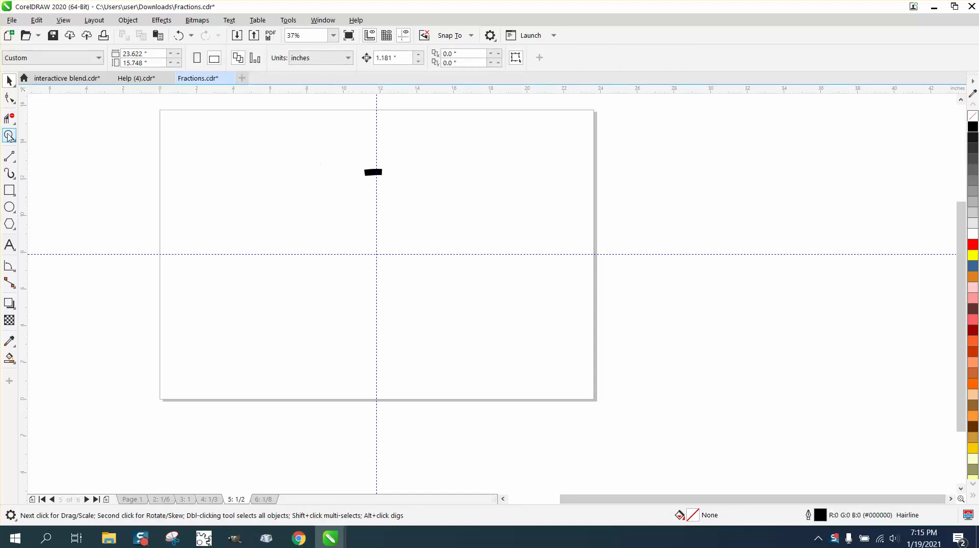
Step: Zoom in on the remaining dash and draw 2-point lines from its upper corners to the circle's centre
click(48, 136)
mouse_move(308, 147)
mouse_down()
mouse_move(312, 168)
mouse_move(536, 319)
mouse_up()
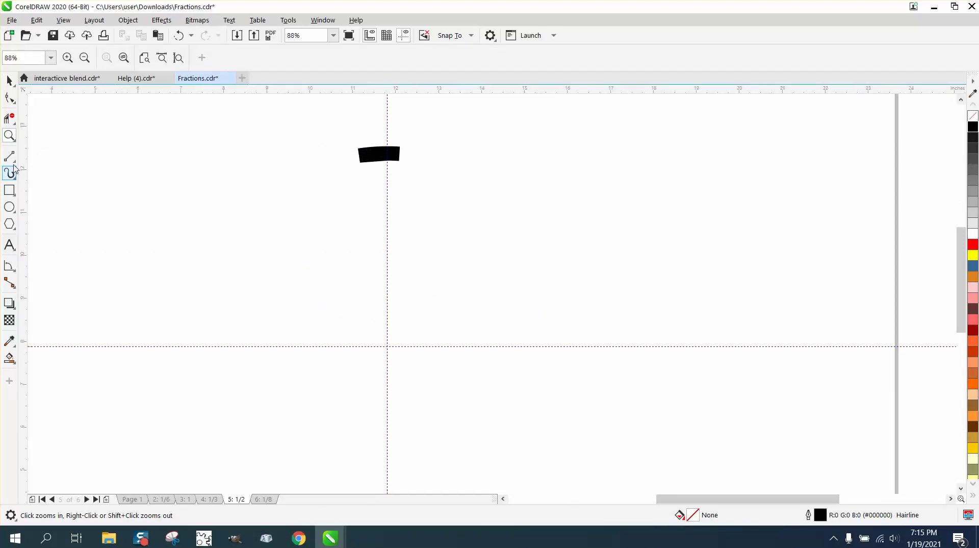
mouse_move(23, 163)
click(51, 170)
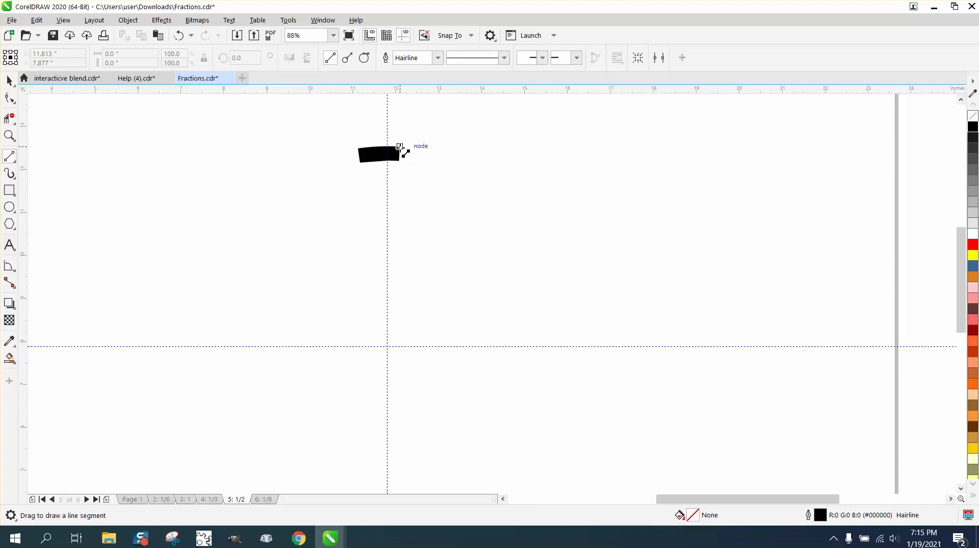
drag(400, 147, 387, 346)
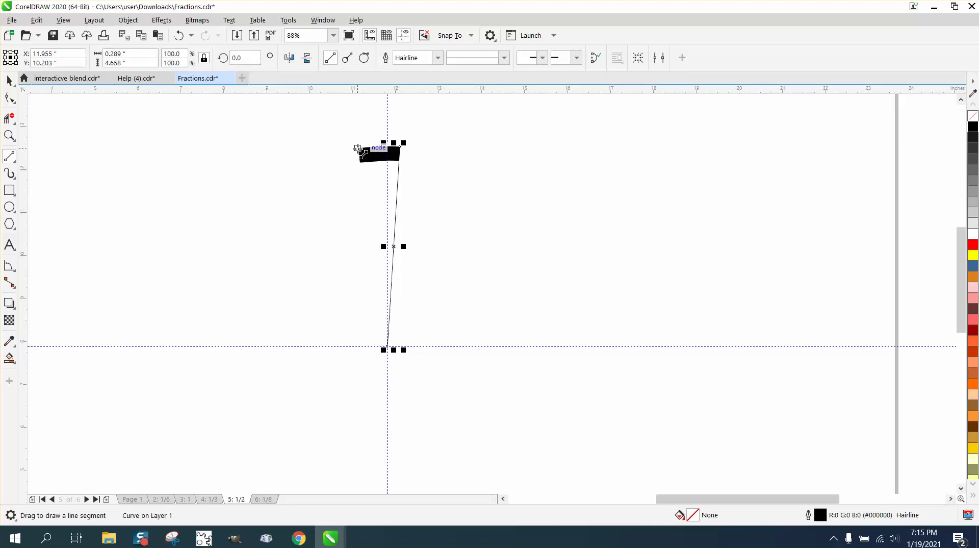
drag(359, 149, 388, 349)
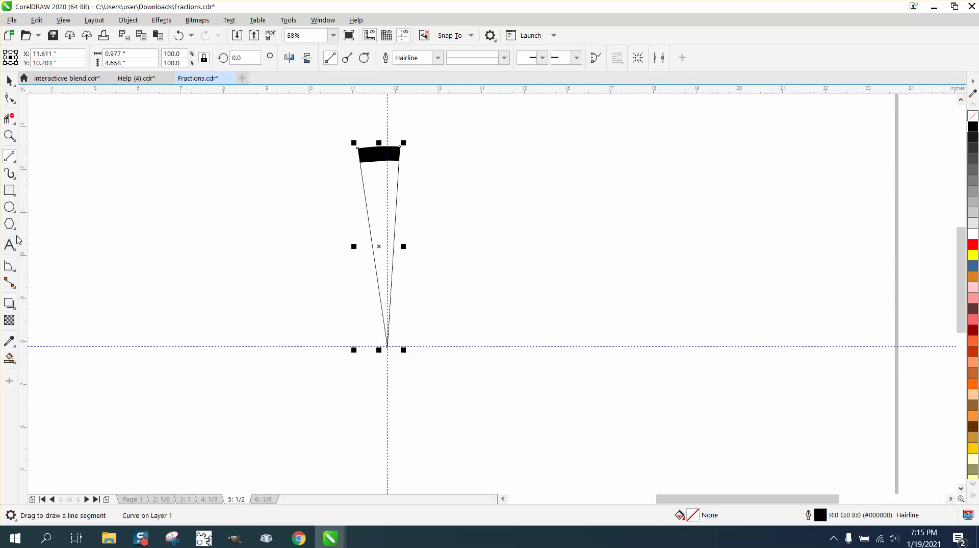
Step: Measure the angle between the two lines with an angular dimension, reading 12.03°
click(15, 276)
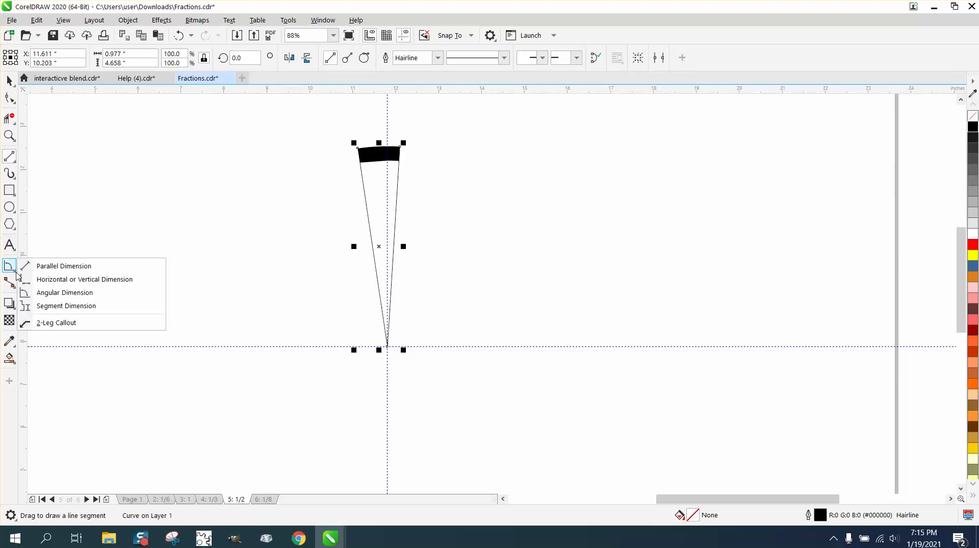
click(57, 290)
drag(388, 347, 398, 206)
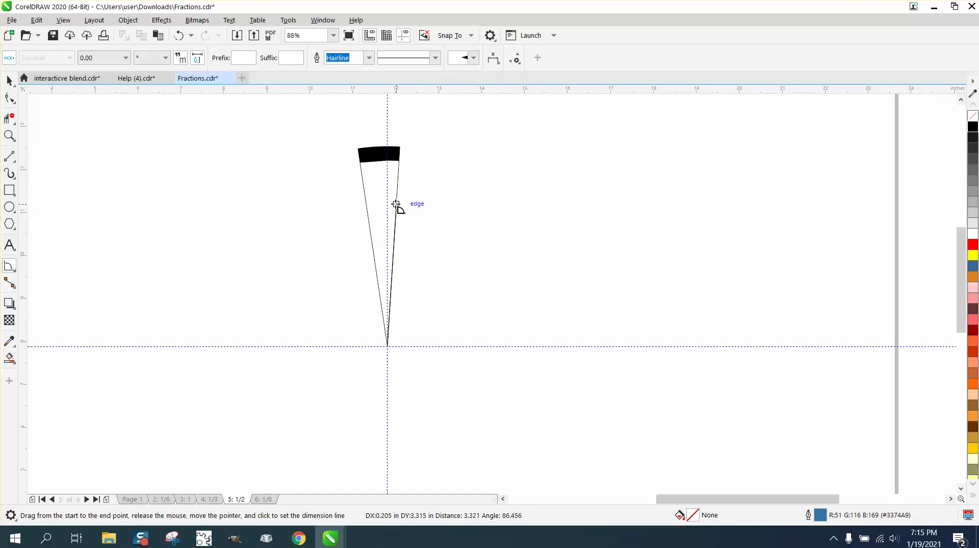
click(366, 204)
click(366, 194)
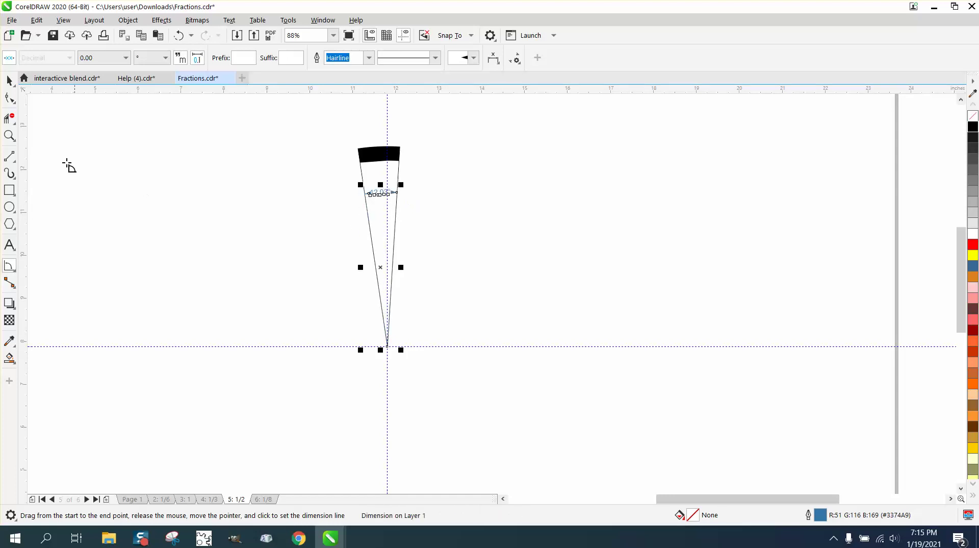
Step: Zoom in on the wedge top and delete the angle measurement
click(9, 135)
drag(296, 136, 447, 236)
key(space)
scroll(400, 245, down, 3)
click(575, 289)
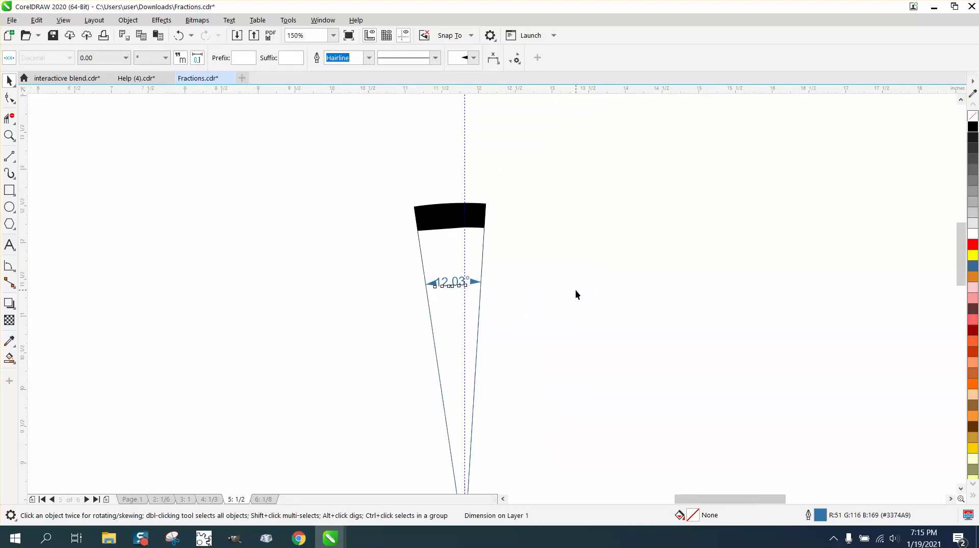
click(458, 283)
key(Delete)
Step: Delete the wedge lines and give the dash no fill with a black hairline outline
click(457, 228)
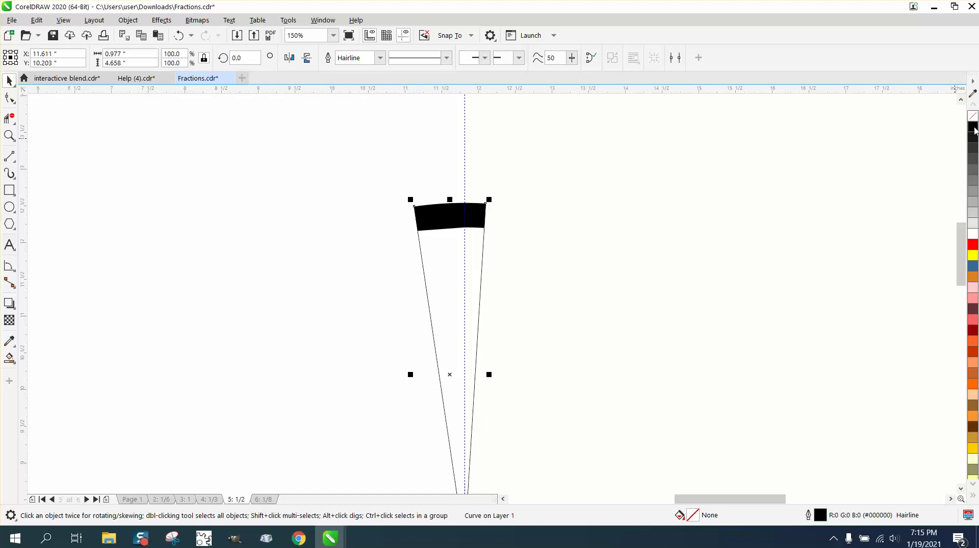
key(Delete)
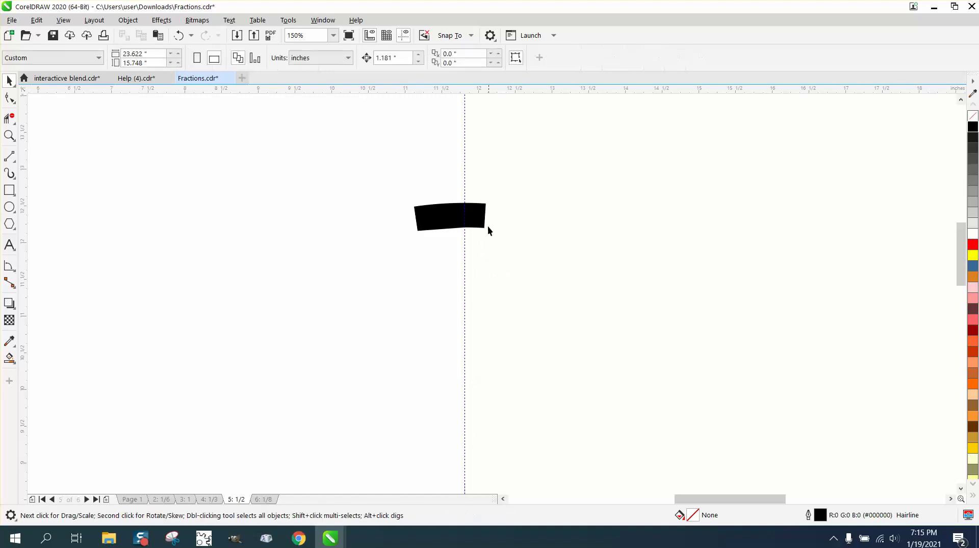
click(484, 223)
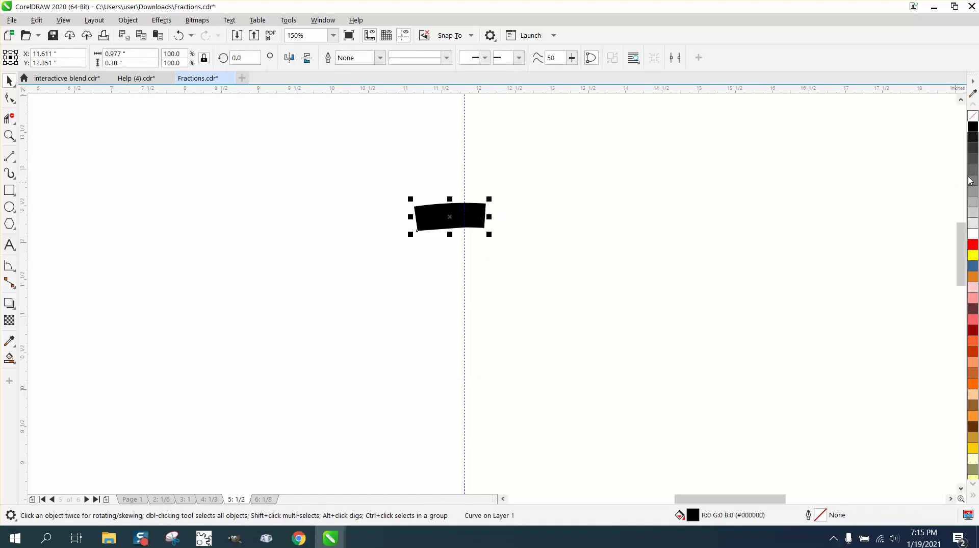
click(973, 117)
right_click(973, 126)
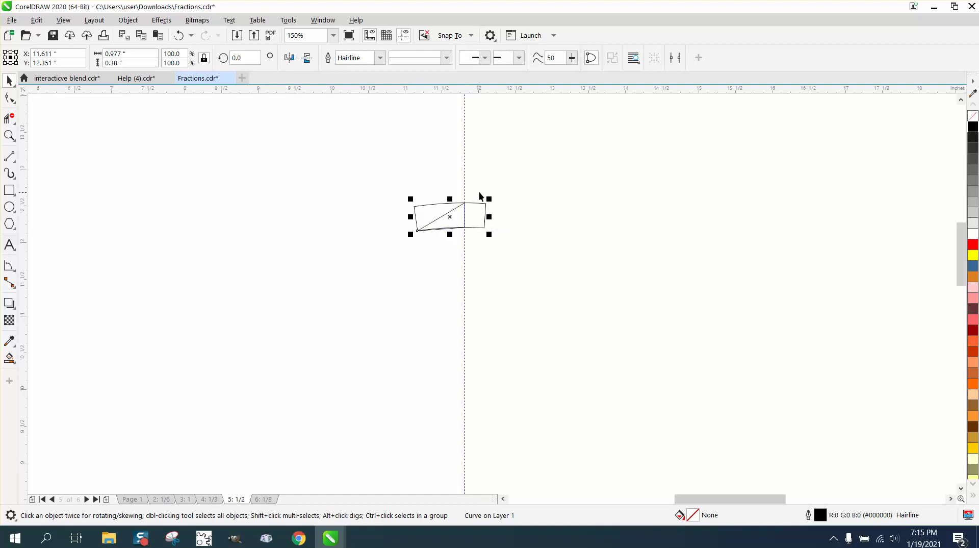
click(502, 196)
drag(457, 210, 317, 225)
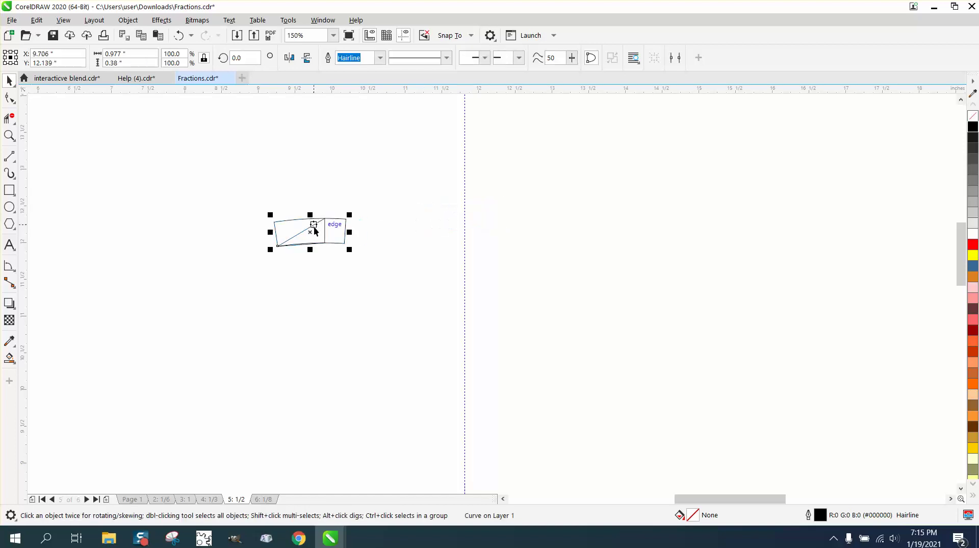
click(178, 35)
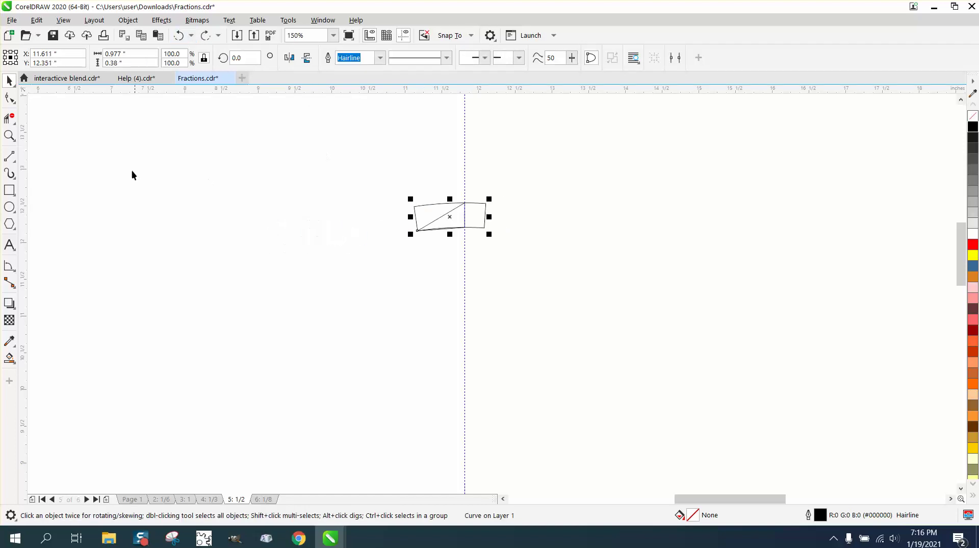
Step: Remove the diagonal and vertical segments inside the dash with Virtual Segment Delete
click(12, 120)
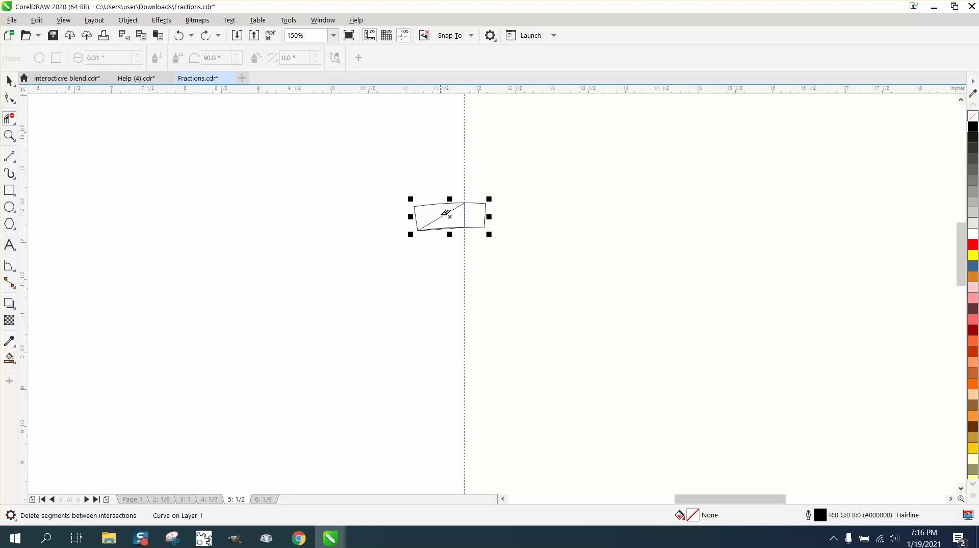
click(445, 214)
click(465, 212)
Step: Zoom in closely and delete the extra segment along the dash's bottom edge
click(15, 142)
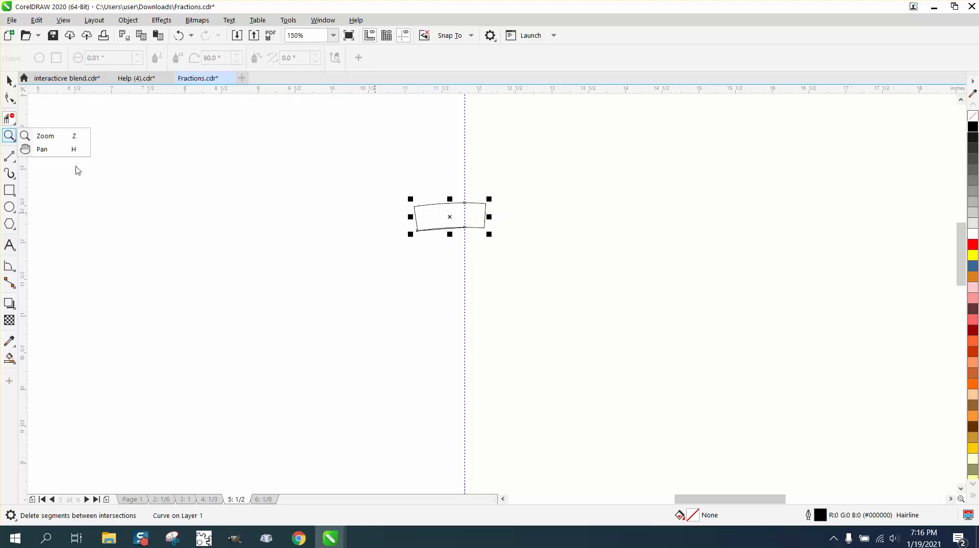
click(41, 135)
drag(350, 170, 534, 249)
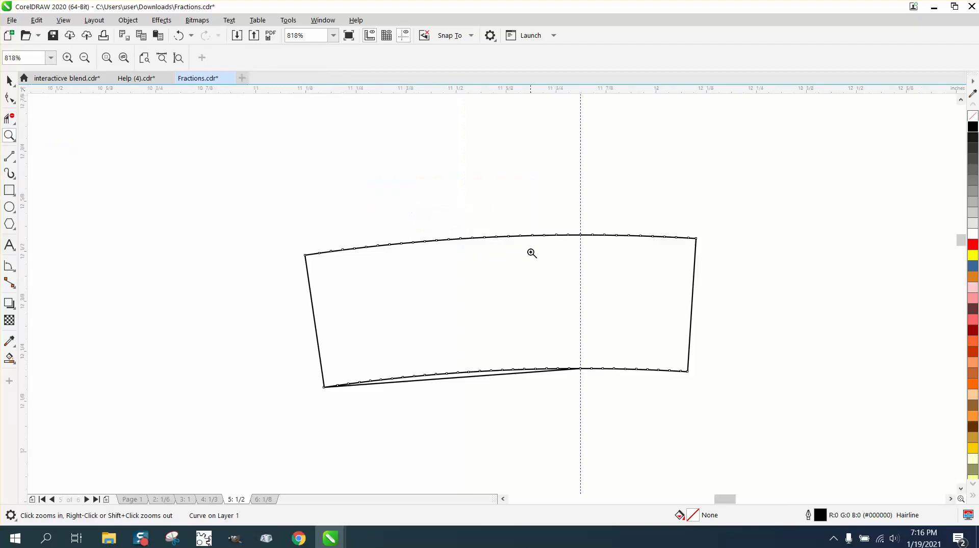
click(10, 98)
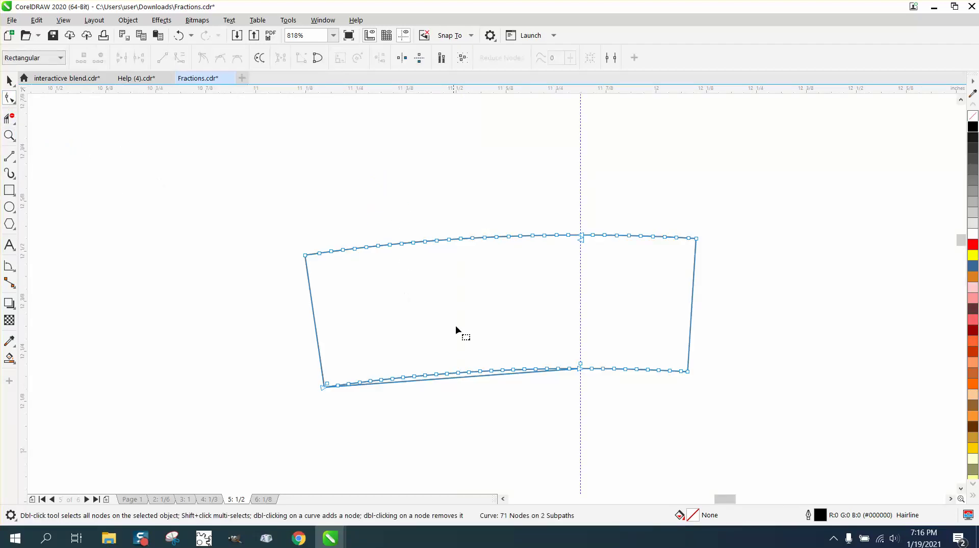
click(9, 118)
click(488, 370)
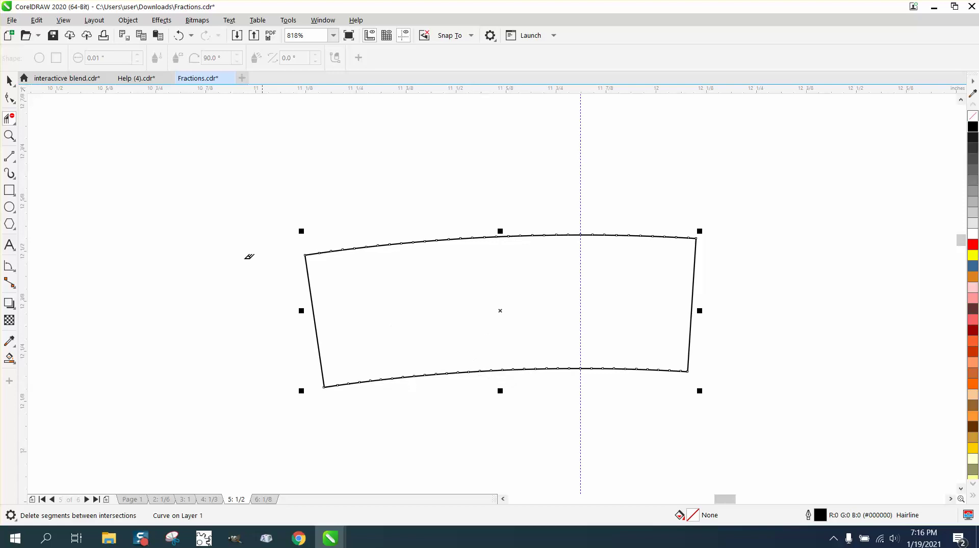
click(9, 81)
scroll(178, 183, down, 1)
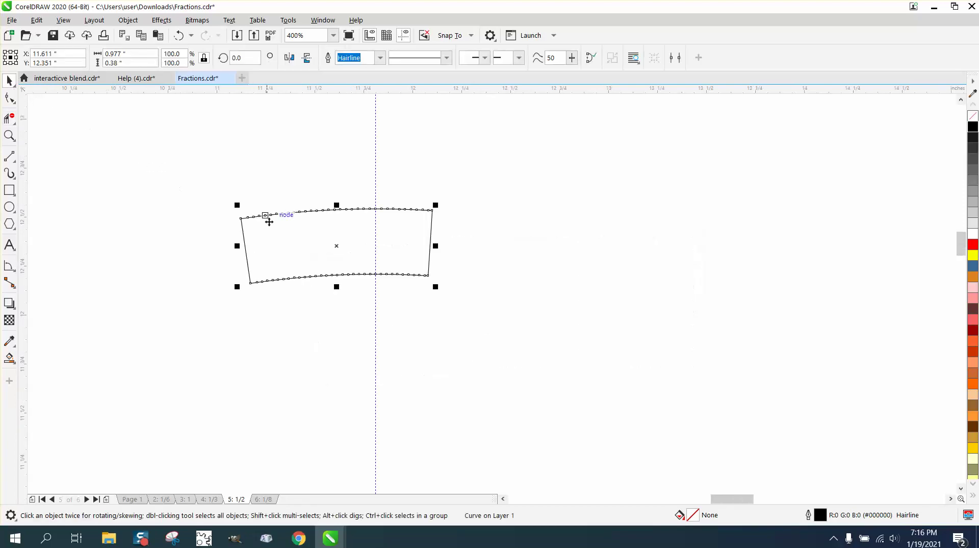
scroll(326, 230, down, 1)
scroll(344, 264, down, 1)
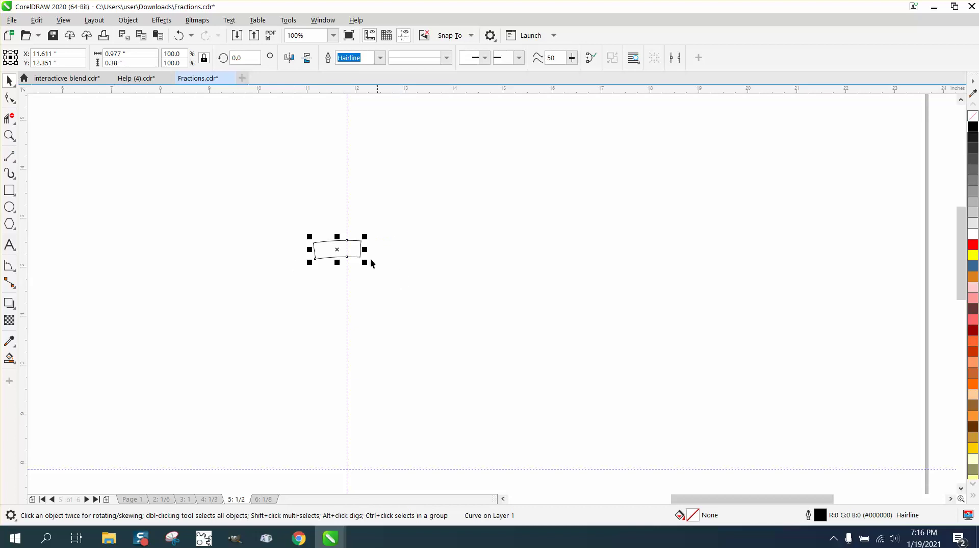
Step: Draw a 2-point line straight up from the guide intersection
click(14, 163)
click(61, 168)
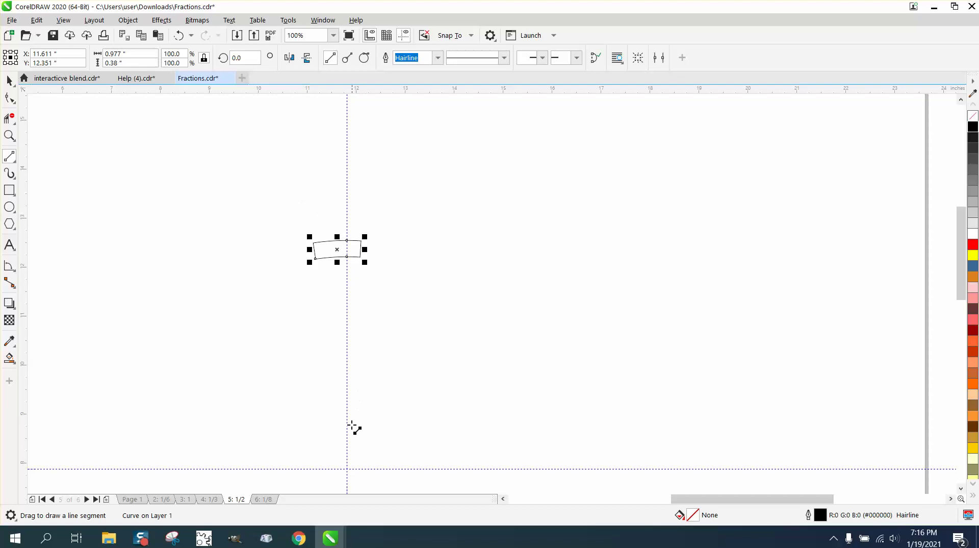
drag(347, 468, 363, 241)
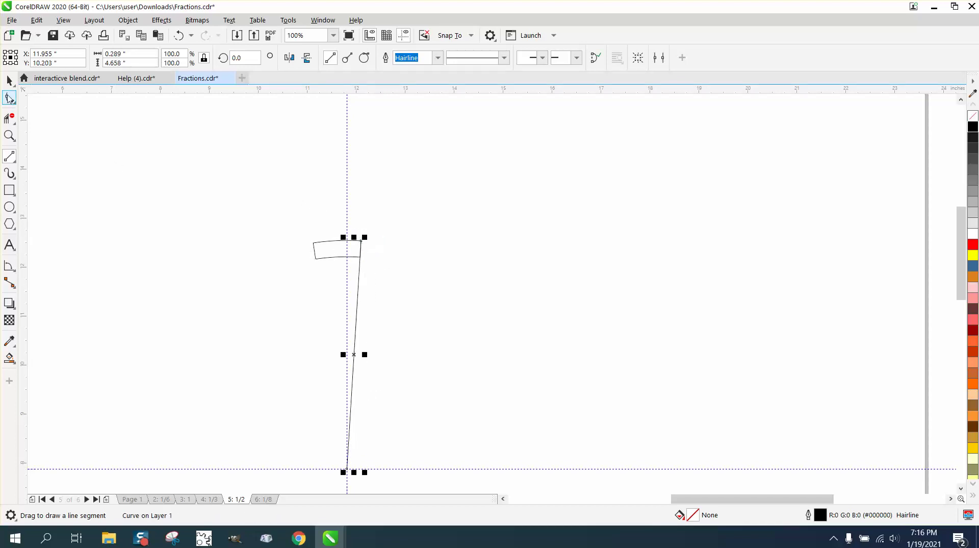
Step: Rotate the line 8° about its base and try Smart Fill on the enclosed top region
click(9, 81)
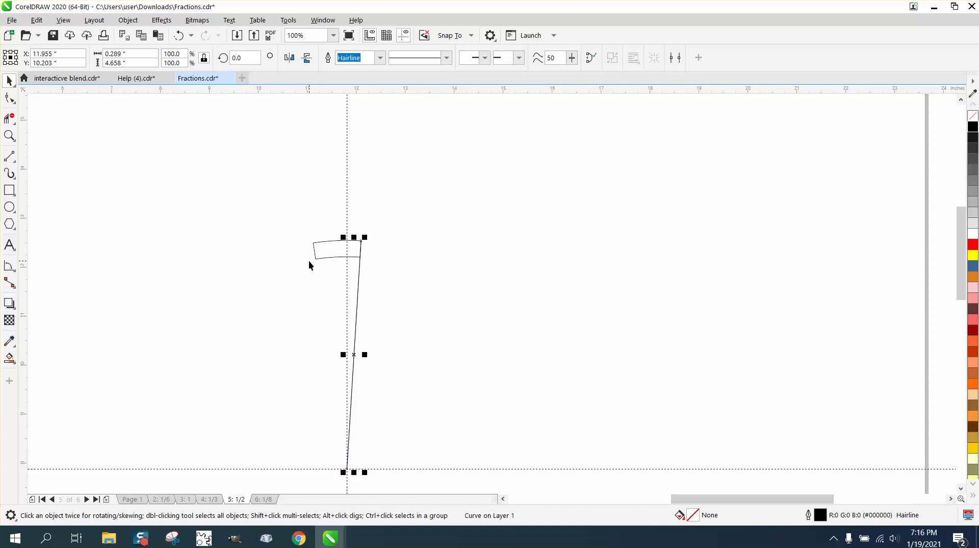
click(354, 353)
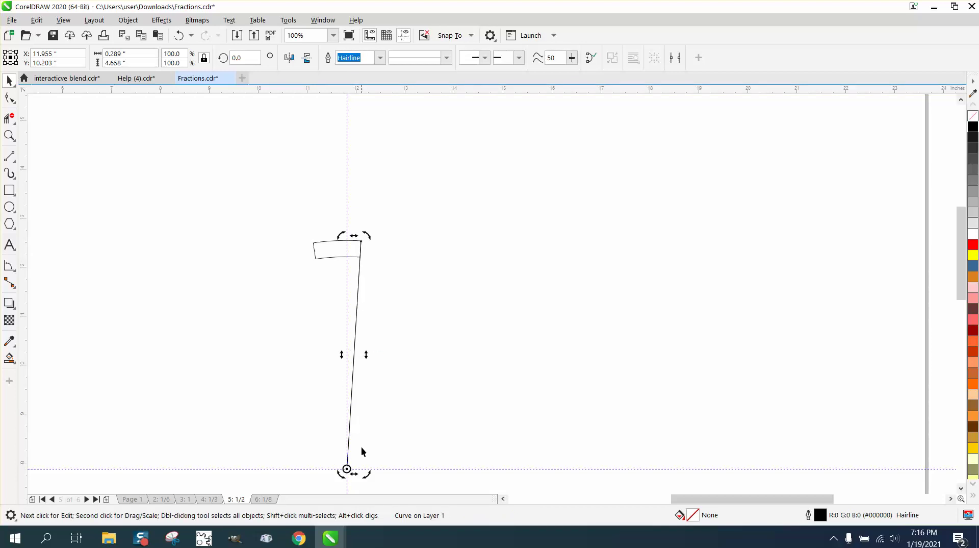
click(230, 58)
text(8)
key(Return)
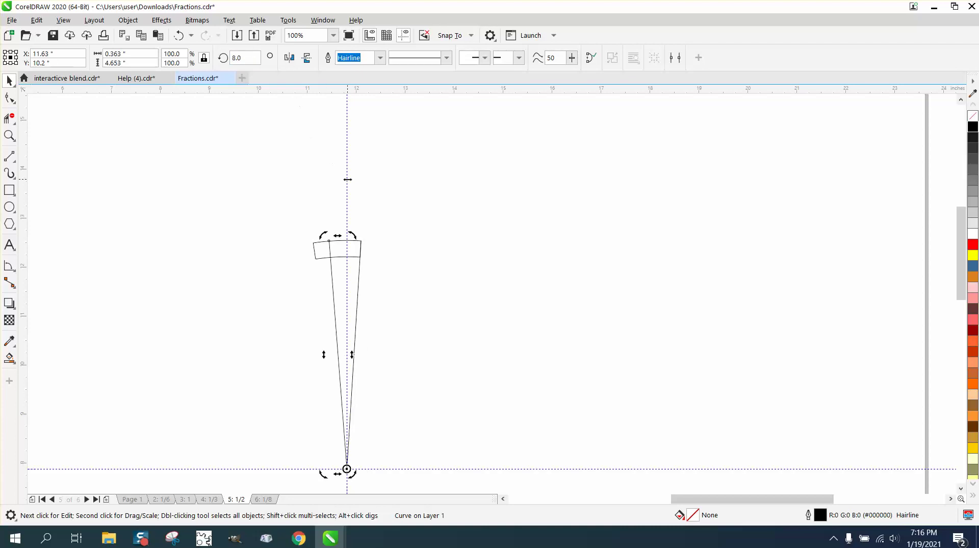
click(10, 357)
click(336, 250)
Step: Undo the pale-green fill, zoom in, and extend the line's top node above the band
click(178, 35)
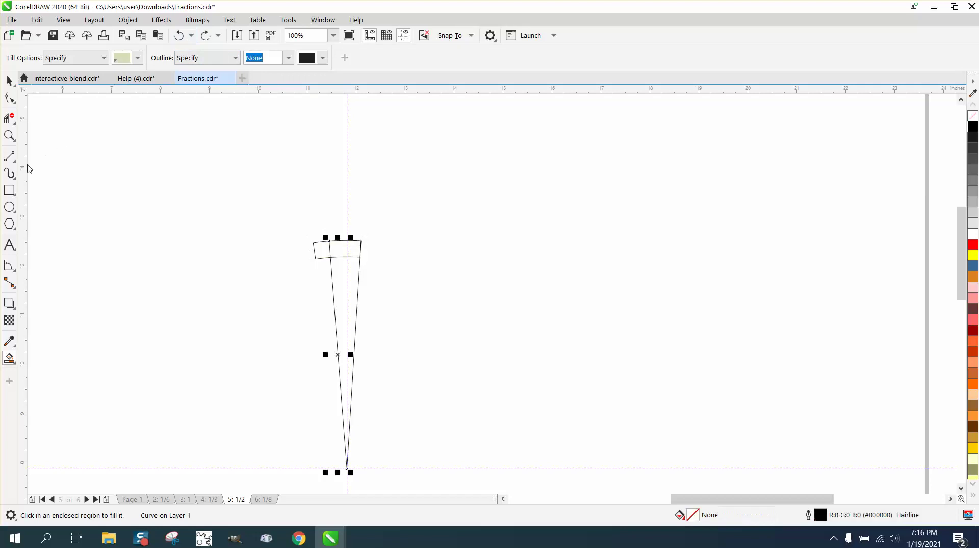
click(9, 135)
drag(258, 219, 475, 334)
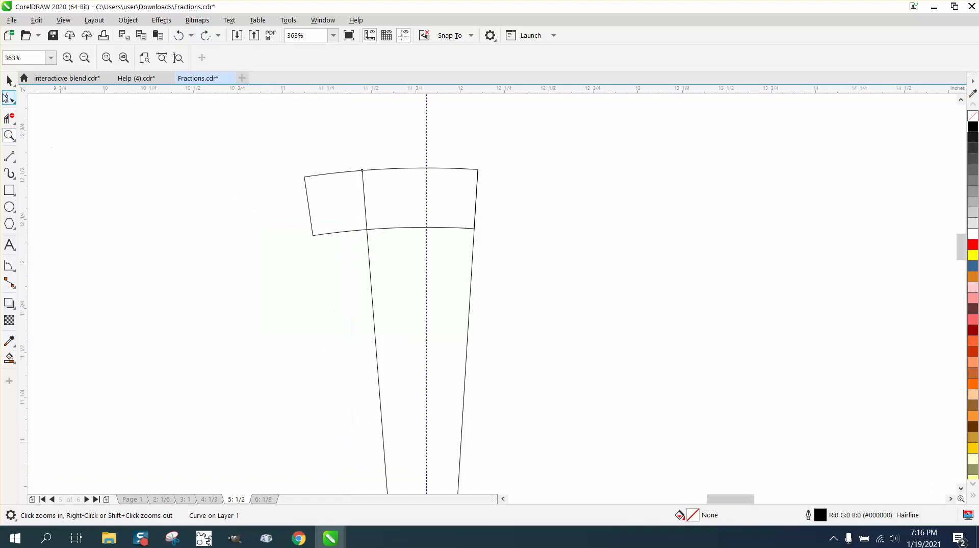
click(5, 97)
drag(362, 171, 361, 157)
click(23, 98)
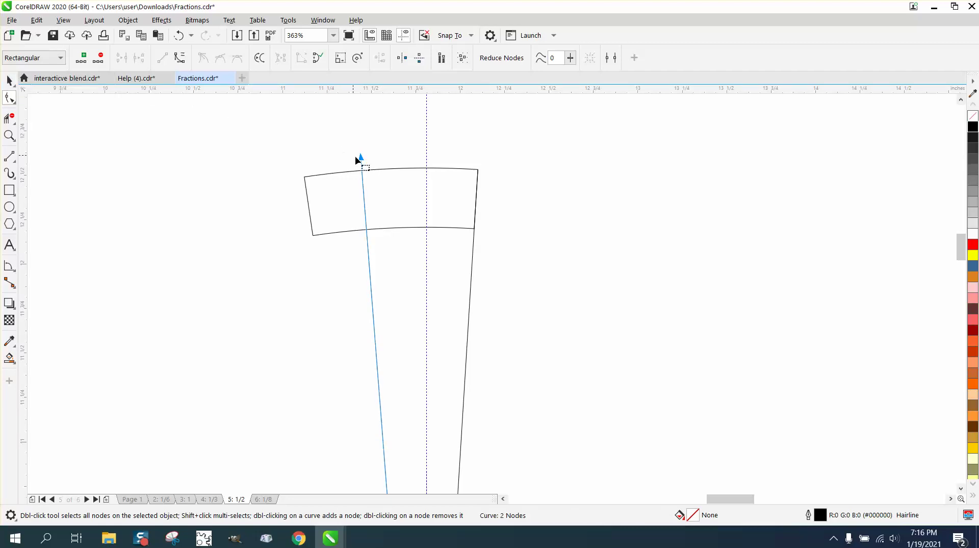
click(9, 81)
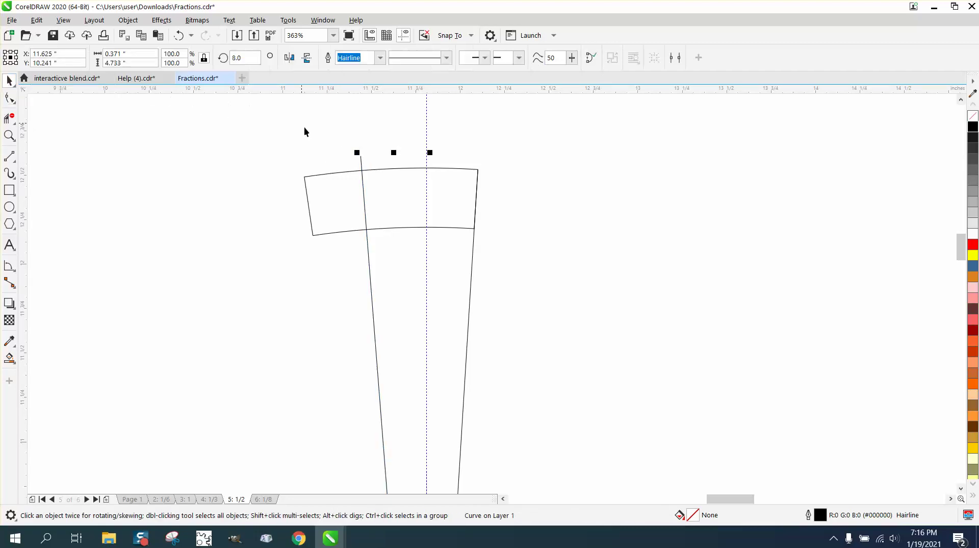
Step: Smart Fill the band region between the two lines and colour the new piece black
click(9, 358)
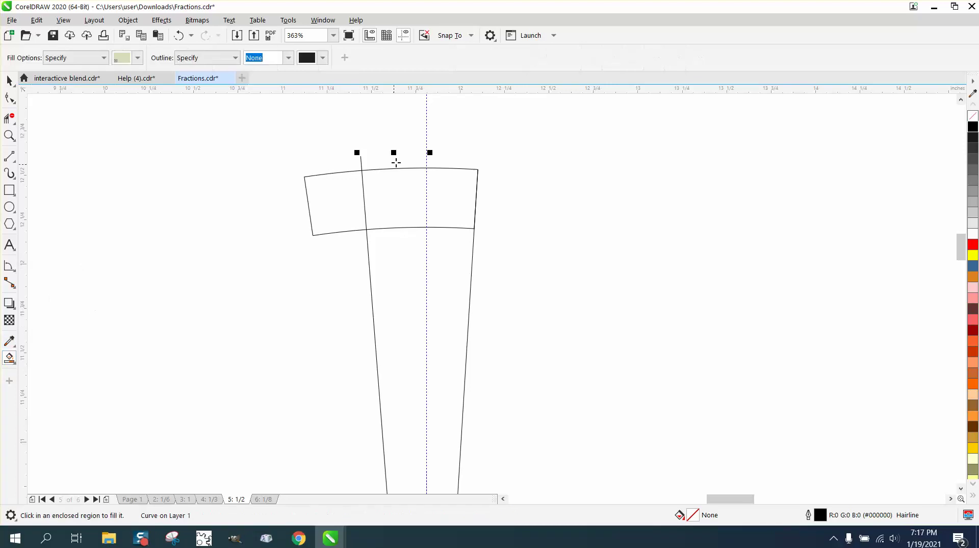
click(138, 57)
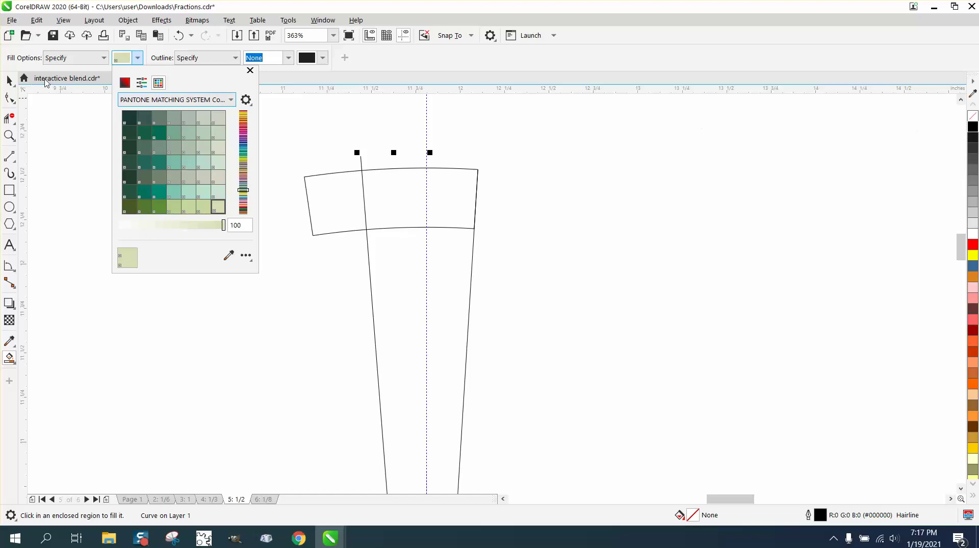
click(132, 61)
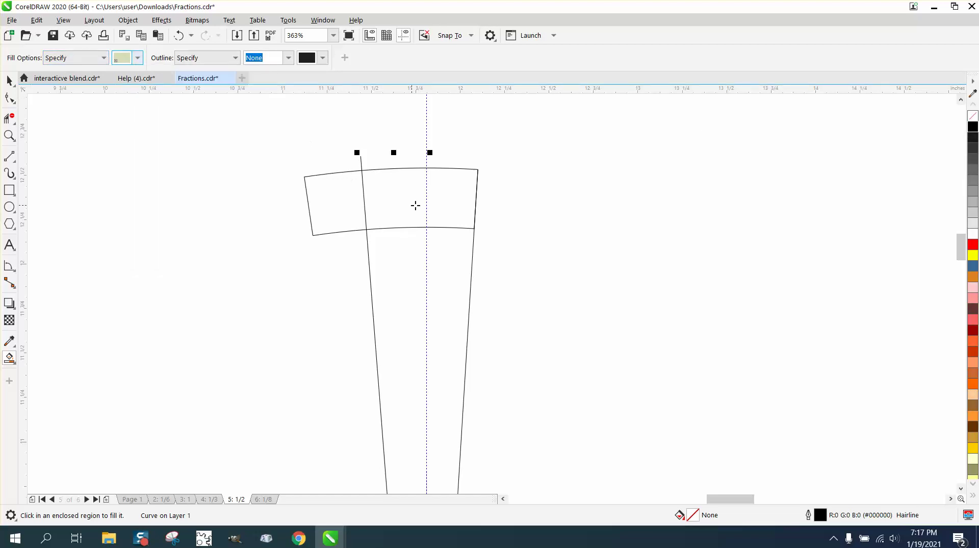
click(416, 205)
click(973, 126)
click(9, 80)
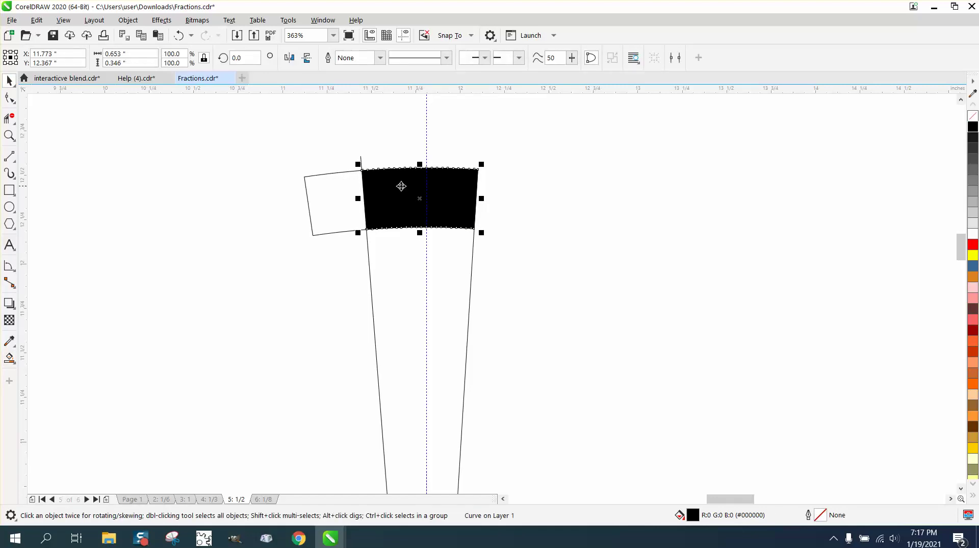
key(Right)
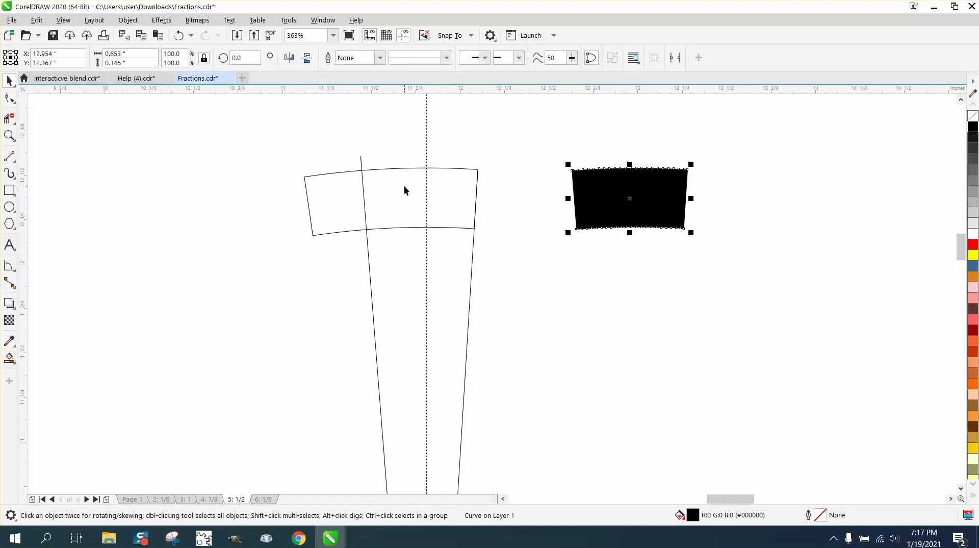
Step: Delete the leftover band outline and both slanted wedge lines
scroll(357, 158, down, 3)
drag(424, 390, 423, 391)
key(Delete)
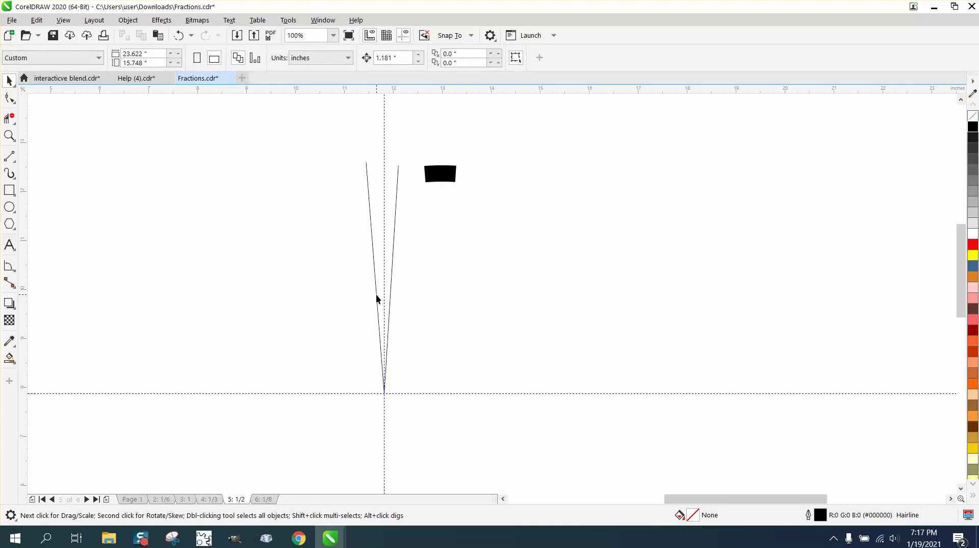
click(377, 295)
key(Delete)
double_click(391, 275)
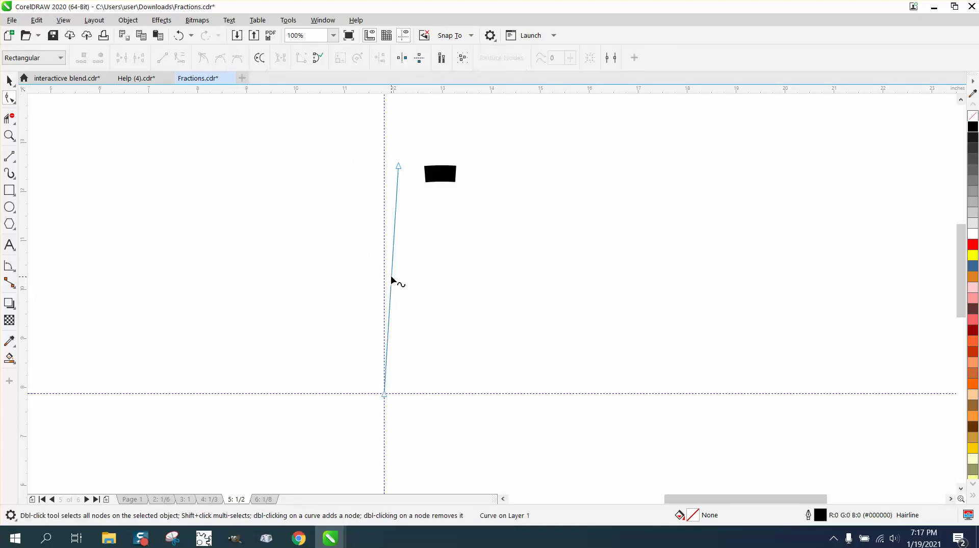
click(9, 80)
key(Delete)
Step: Centre the black arc piece on the vertical guide and set its rotation centre on the guide intersection
click(434, 170)
key(c)
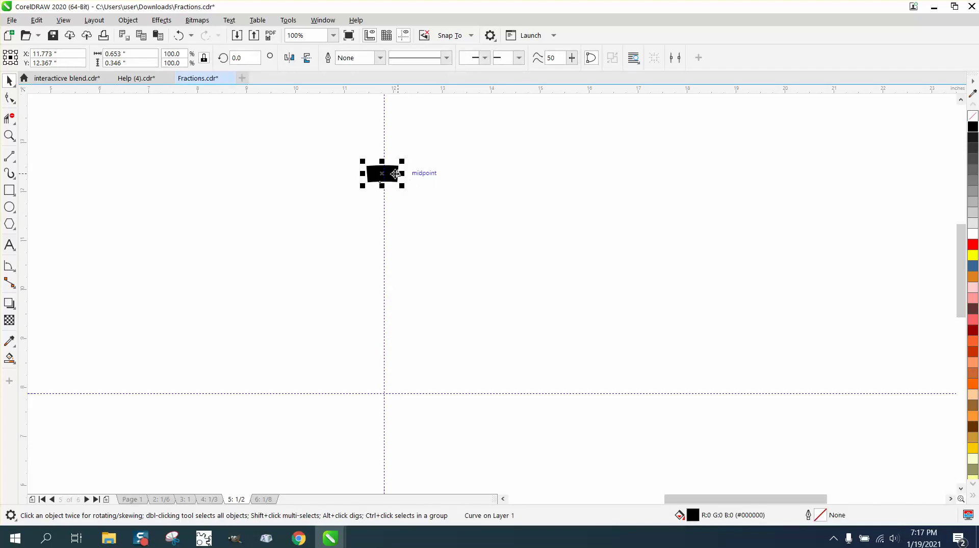
click(387, 174)
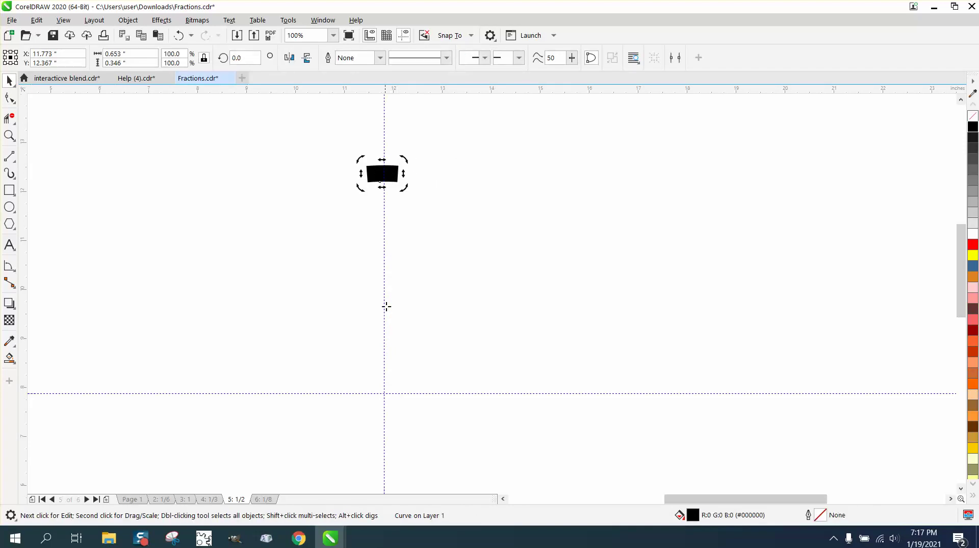
drag(387, 380, 384, 393)
Step: Open the Transform docker, try a rotation with 16 copies, and undo it
click(323, 21)
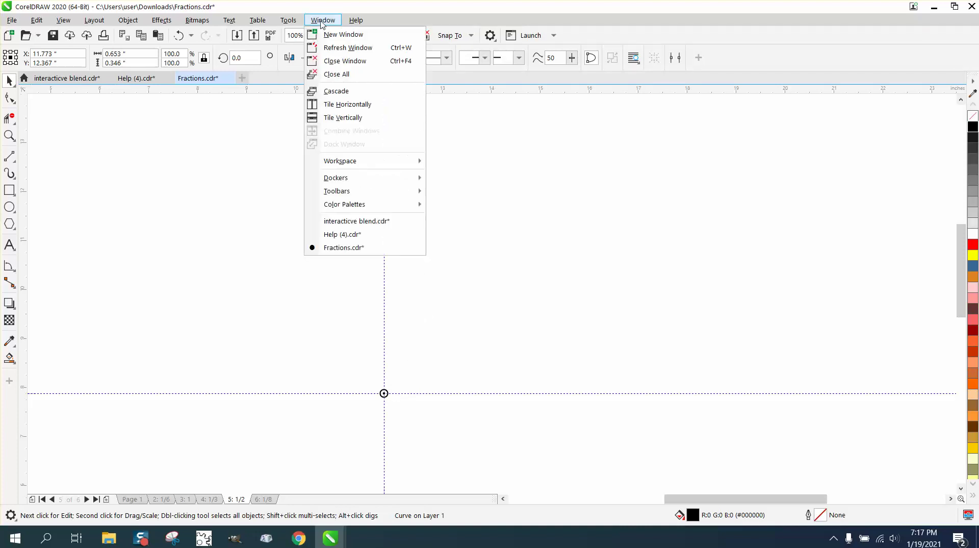
mouse_move(345, 177)
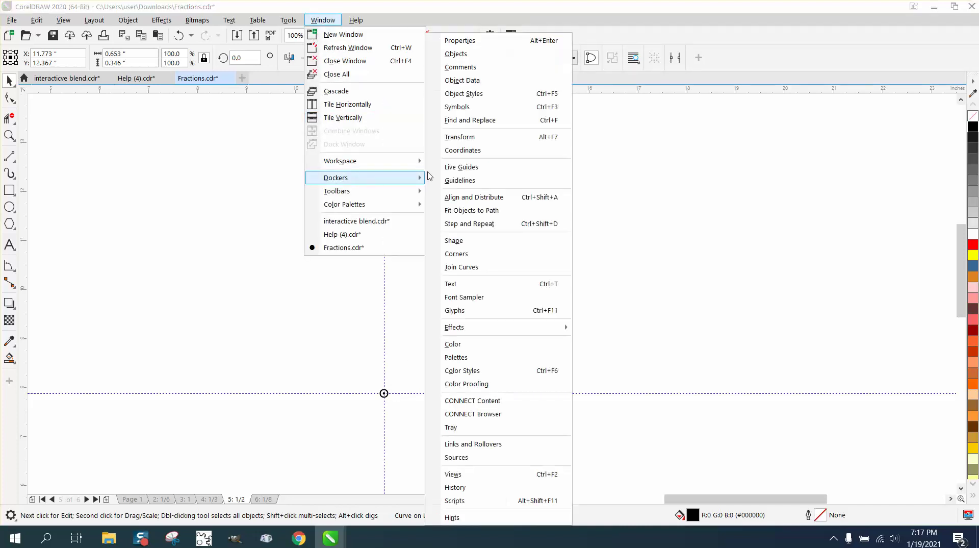
click(459, 138)
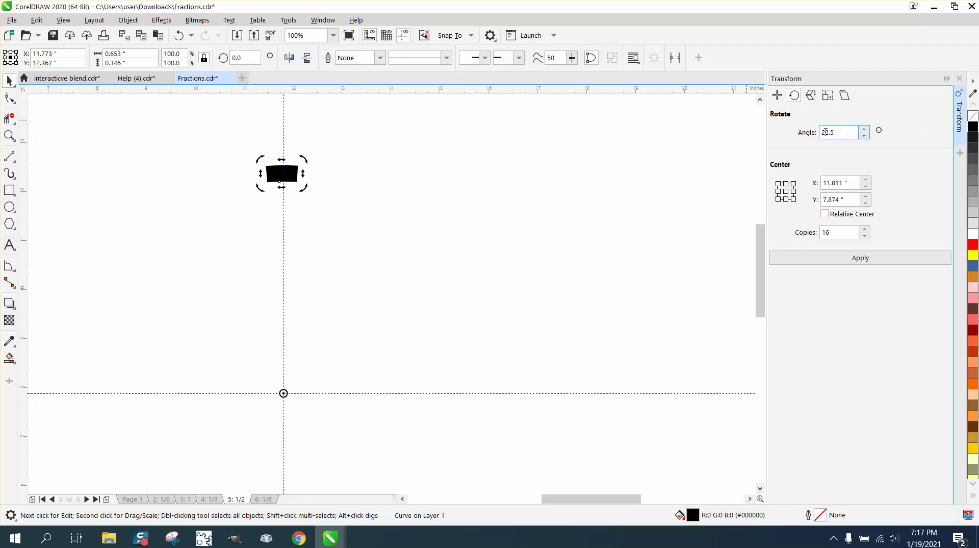
click(858, 261)
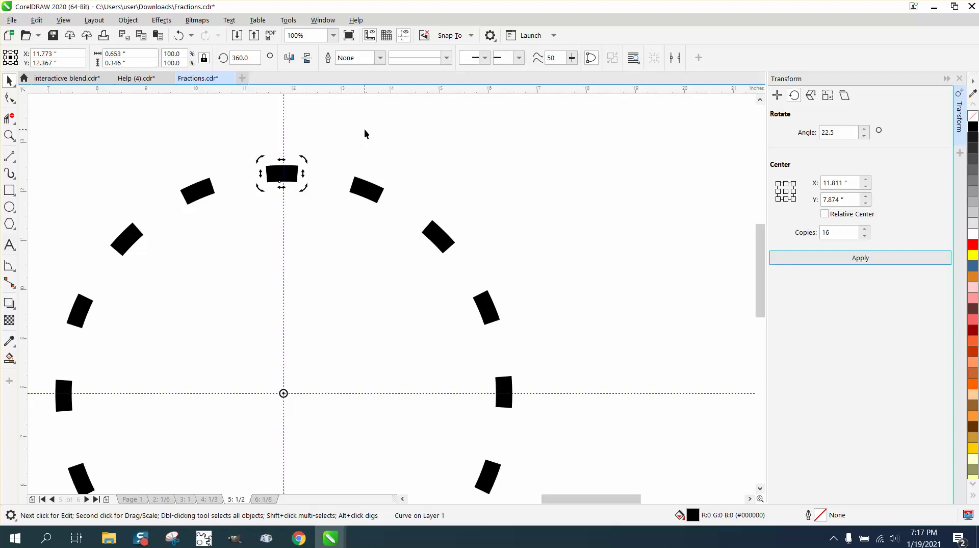
click(178, 35)
Step: Rotate the dash in 12° steps with 30 copies and zoom in to check the ring
drag(855, 132, 754, 134)
text(12)
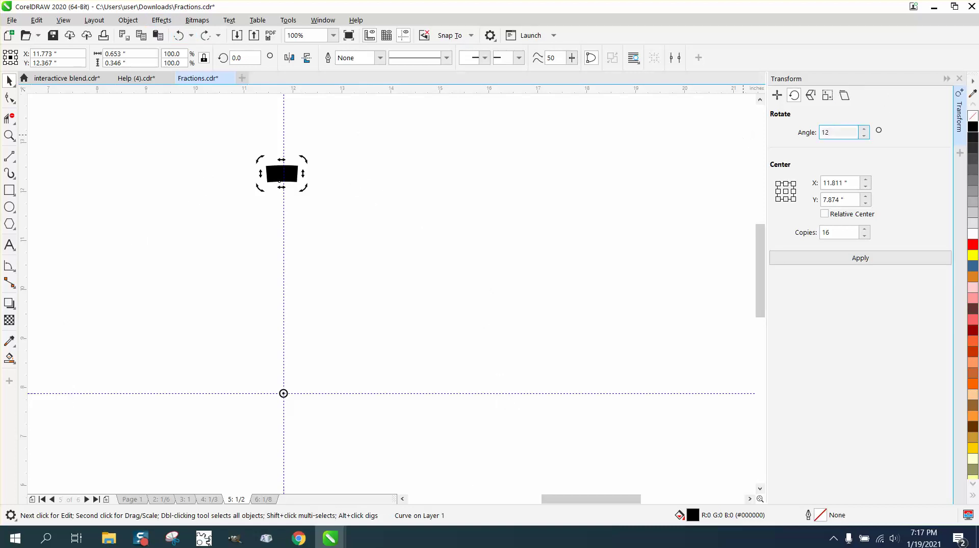
drag(847, 230, 764, 233)
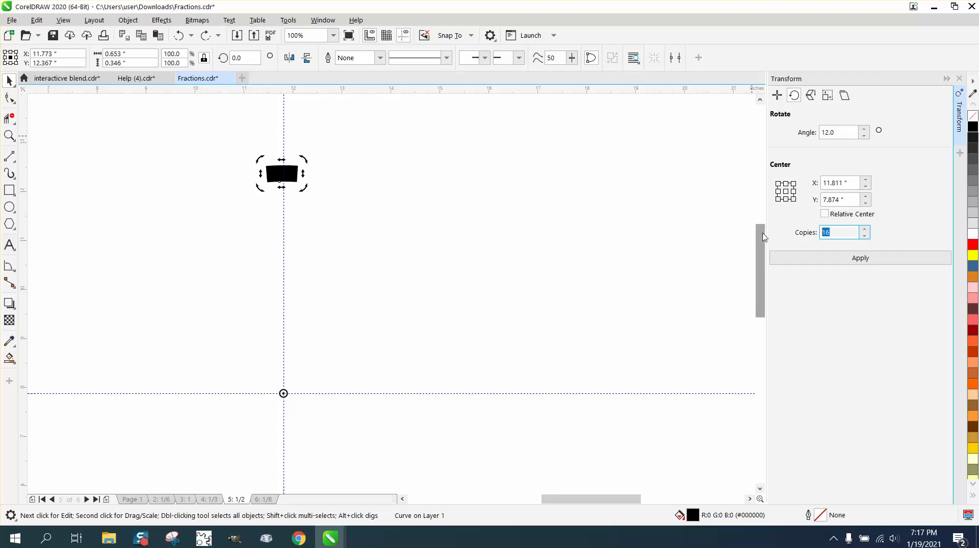
text(30)
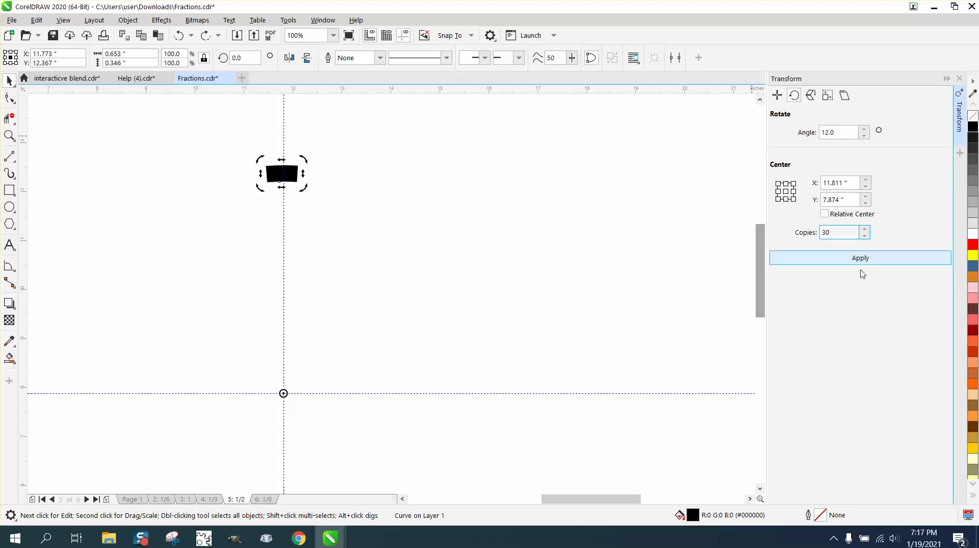
click(859, 256)
scroll(364, 137, down, 2)
click(9, 135)
drag(262, 135, 411, 204)
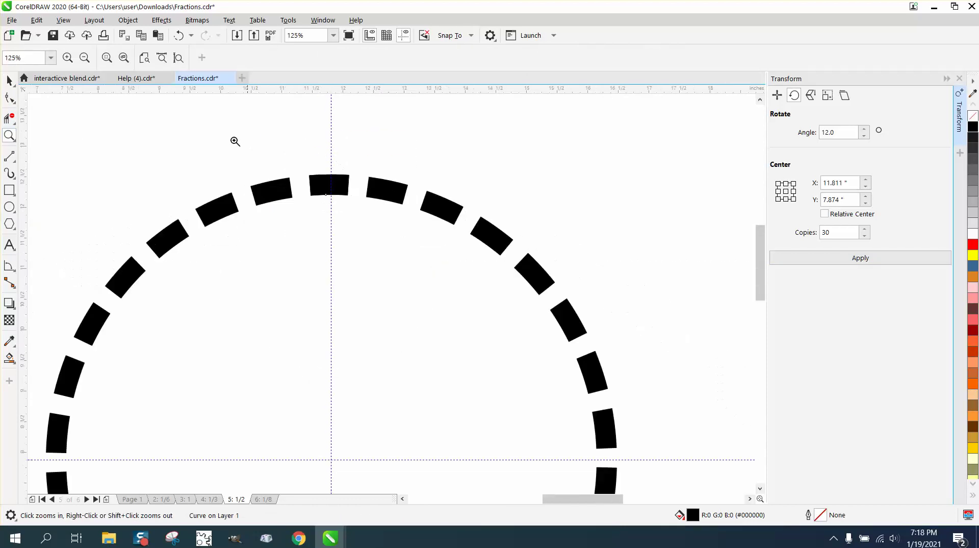
click(9, 80)
scroll(312, 162, up, 1)
scroll(391, 176, down, 4)
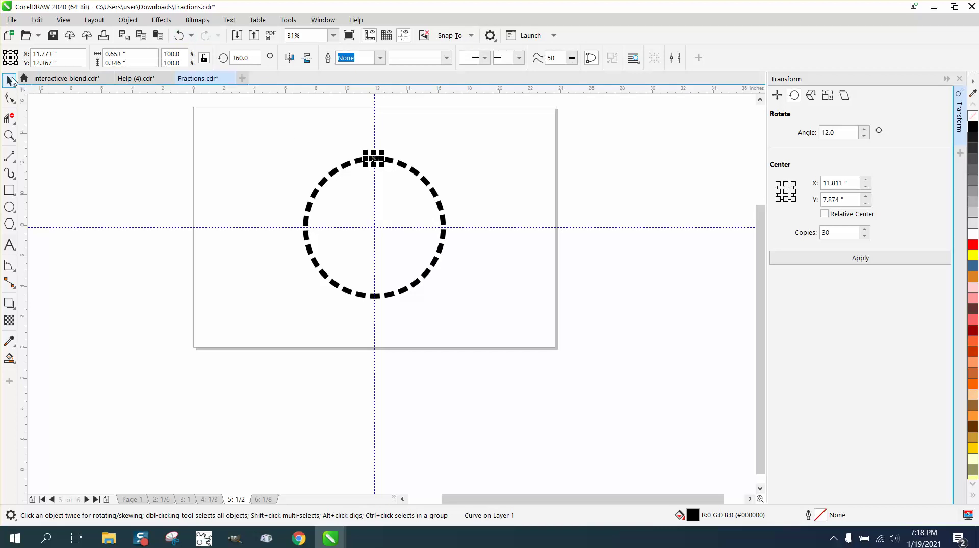
Step: Select all the dashes and delete the whole dashed circle
drag(249, 127, 528, 334)
key(XF86Calculator)
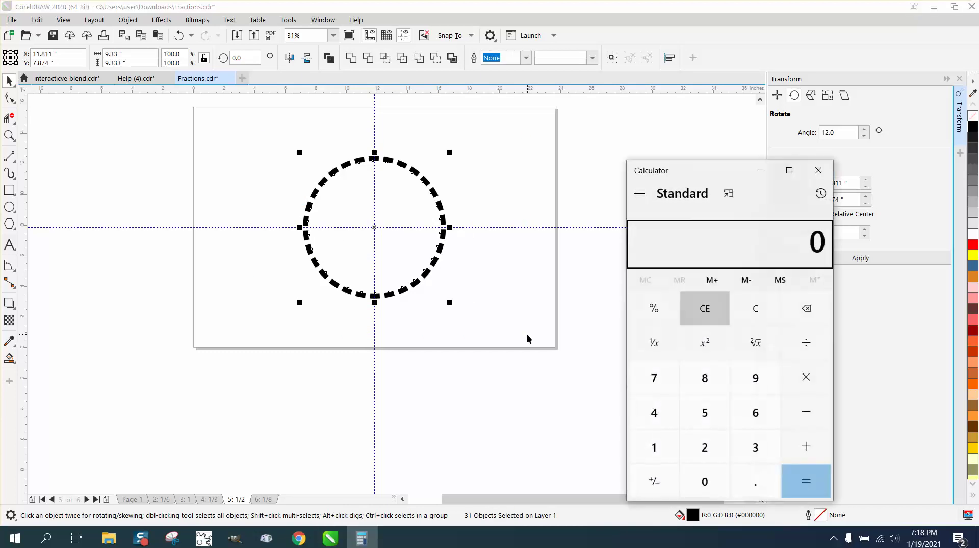
click(819, 171)
key(Delete)
Step: Draw a circle, size it to 9 inches, and centre it on the page
click(9, 207)
drag(429, 185, 291, 324)
click(121, 55)
text(9)
key(Return)
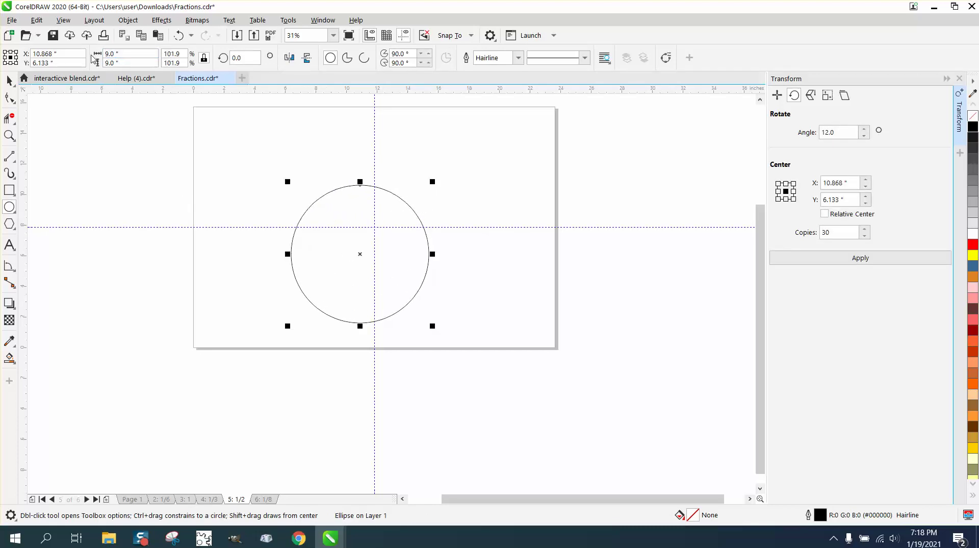
key(p)
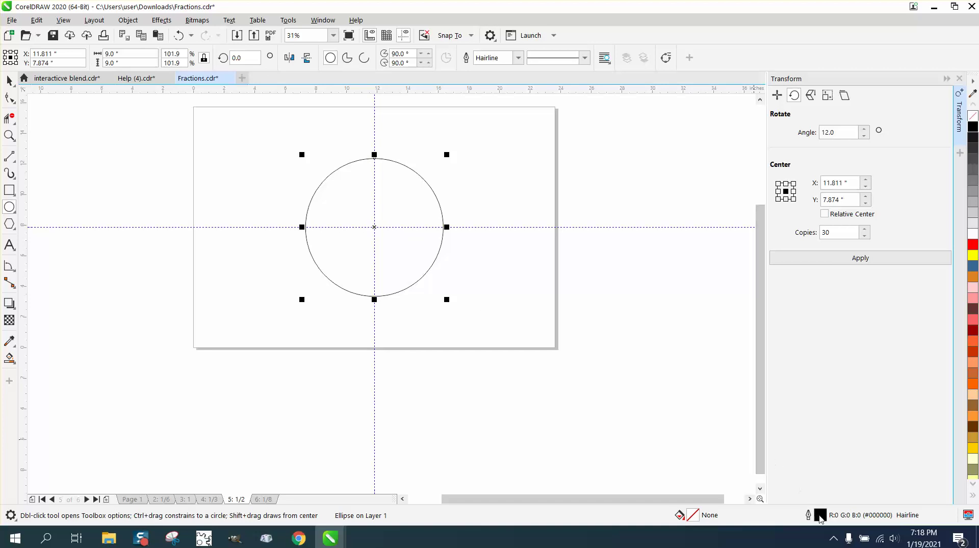
Step: Set the circle's outline width to 24 pt in the outline settings
double_click(819, 516)
click(413, 225)
click(395, 351)
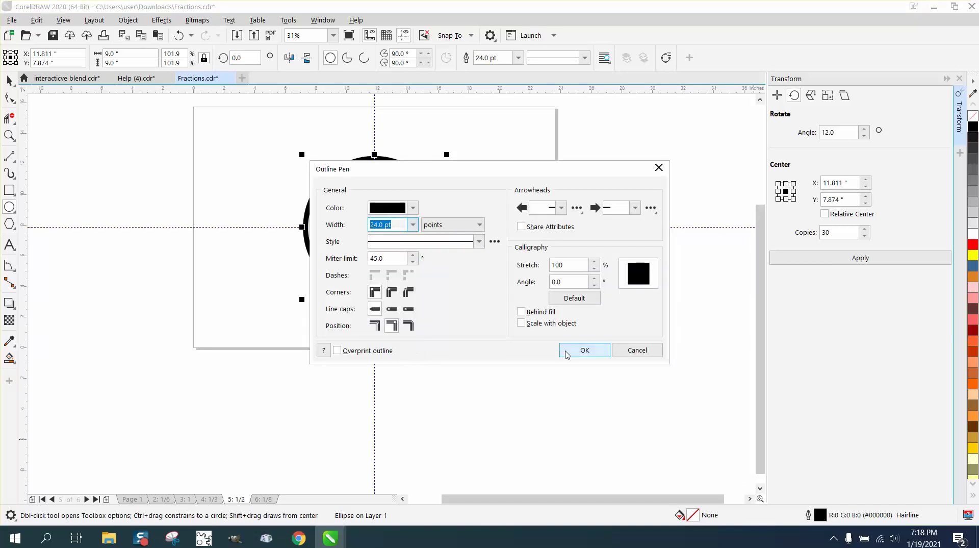
click(582, 350)
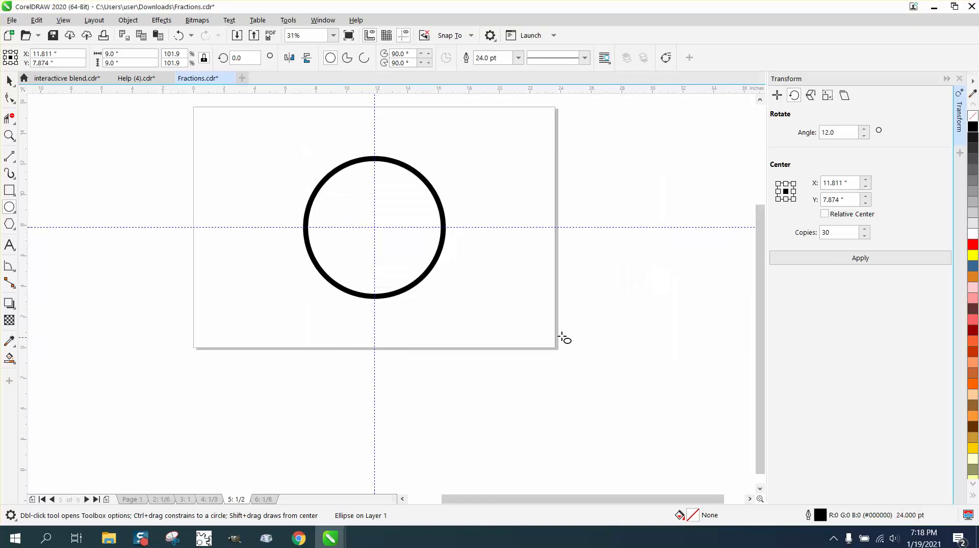
Step: Convert the thick outline to an object and give it no fill with a black hairline outline
click(127, 20)
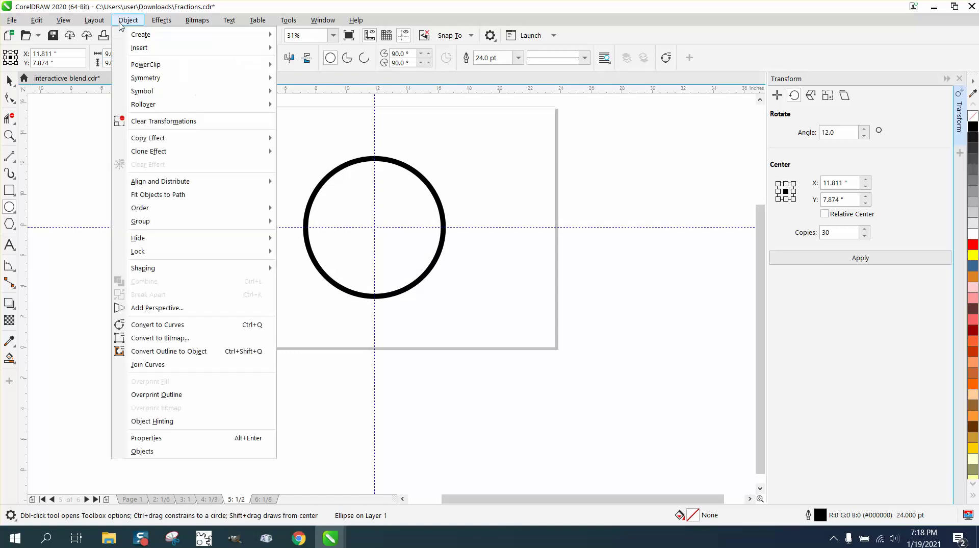
click(174, 352)
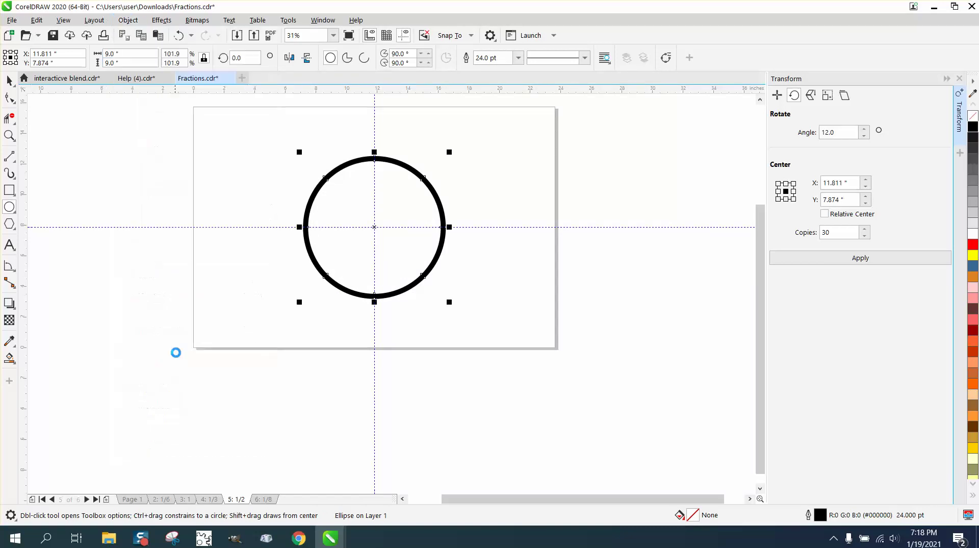
click(974, 116)
right_click(973, 126)
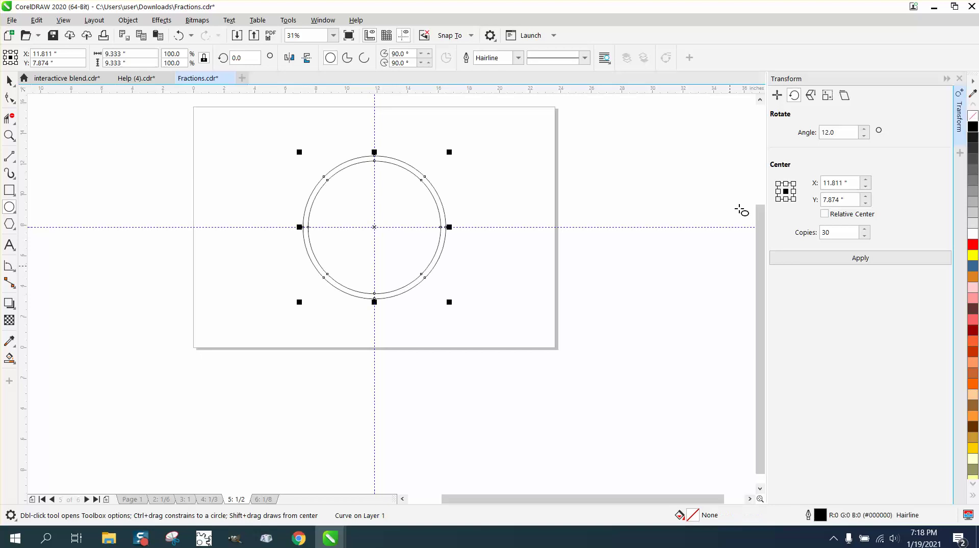
Step: Draw a 2-point line upward from the ring's centre, undoing an accidental move of the ring
click(15, 163)
click(38, 174)
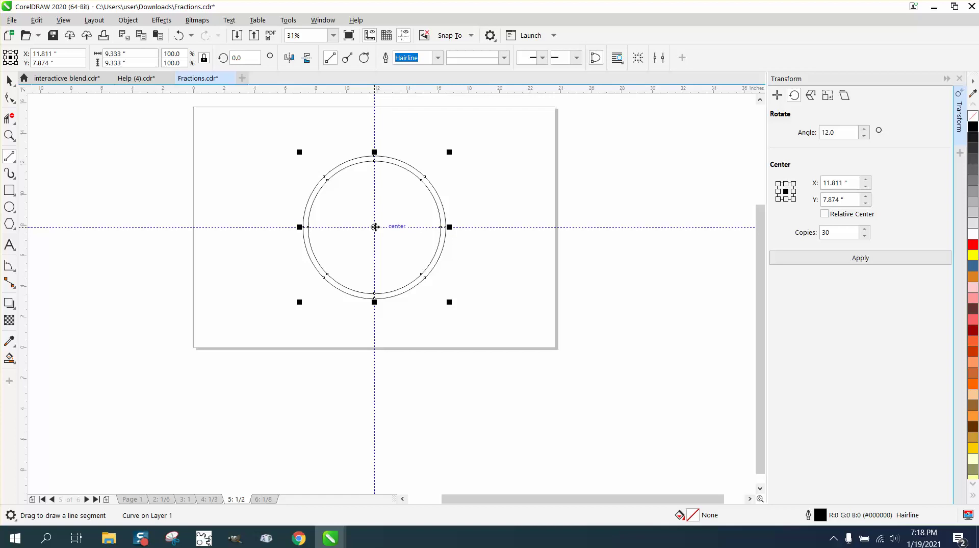
drag(376, 227, 376, 190)
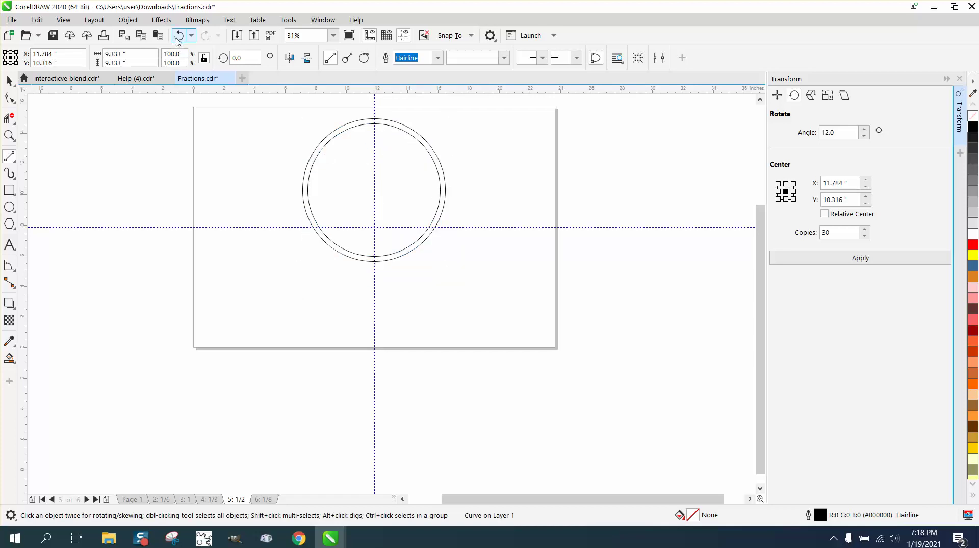
click(178, 38)
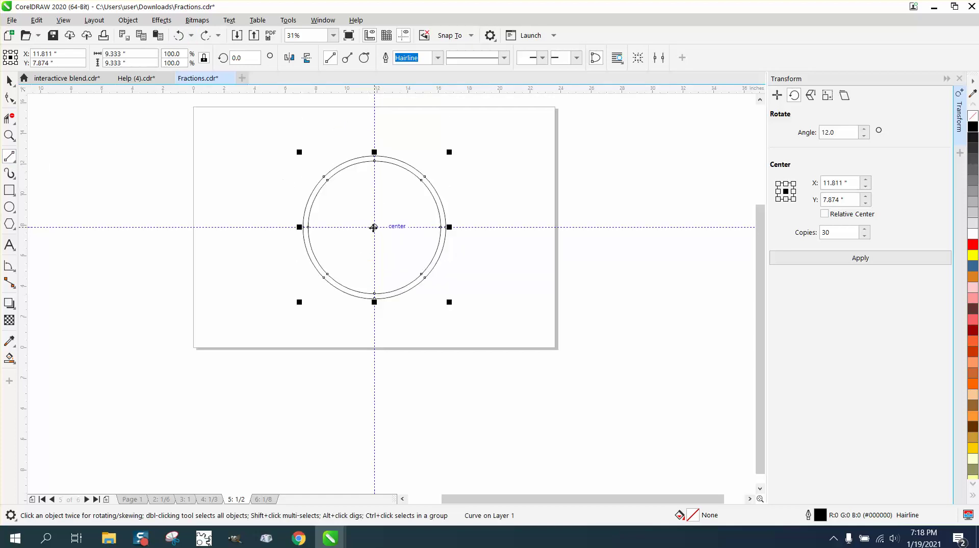
Step: Draw a vertical 2-Point Line from above the ring down to its centre
mouse_move(373, 227)
mouse_down()
mouse_move(374, 175)
mouse_move(374, 227)
mouse_up()
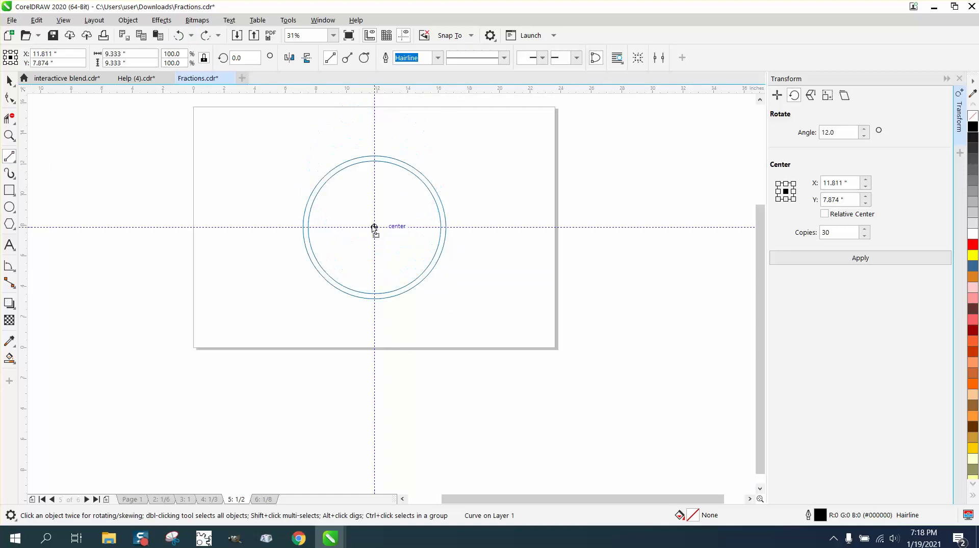
click(17, 160)
click(37, 171)
drag(375, 128, 374, 227)
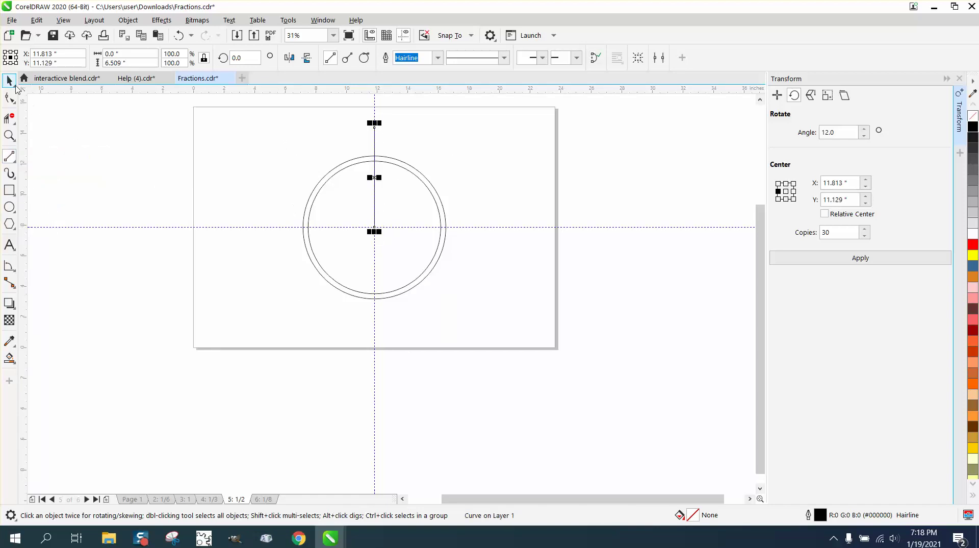
click(10, 81)
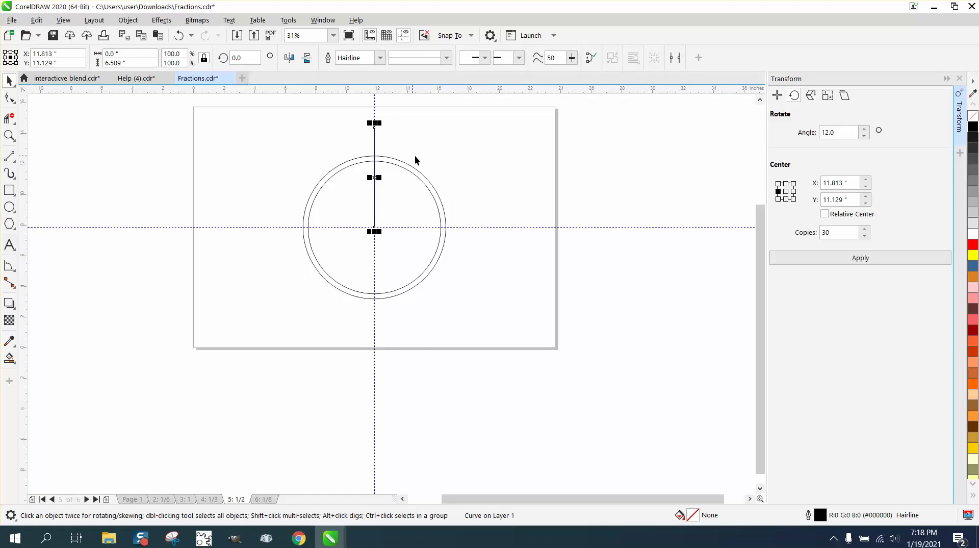
Step: Rotate the line 16° about a pivot moved to the ring's centre
click(375, 177)
drag(371, 197, 375, 228)
click(230, 59)
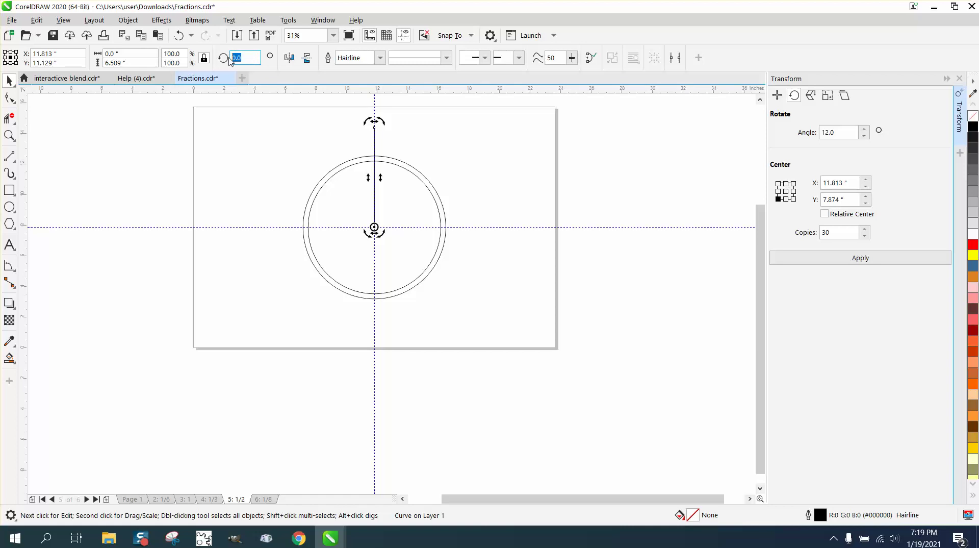
text(16)
key(Return)
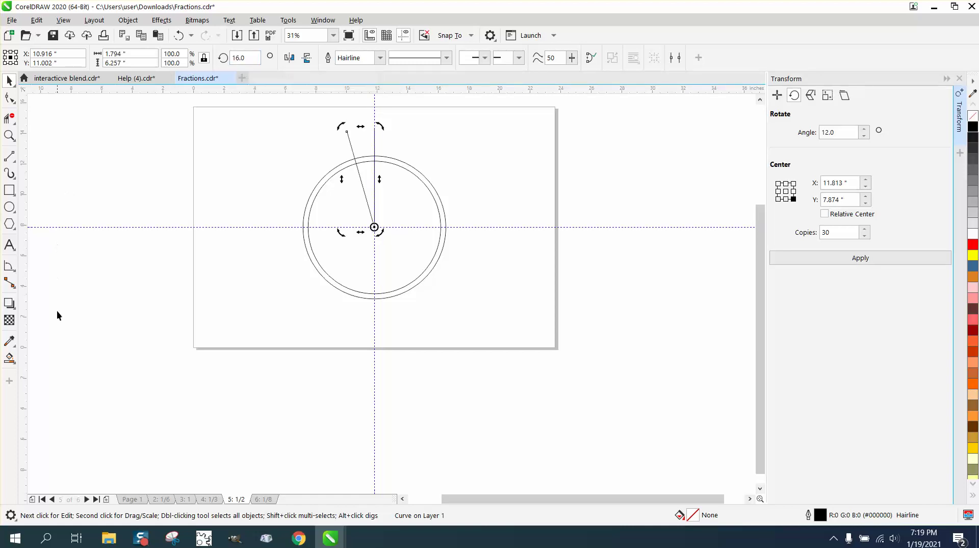
Step: Smart Fill the ring section between the two lines and colour it black
click(9, 358)
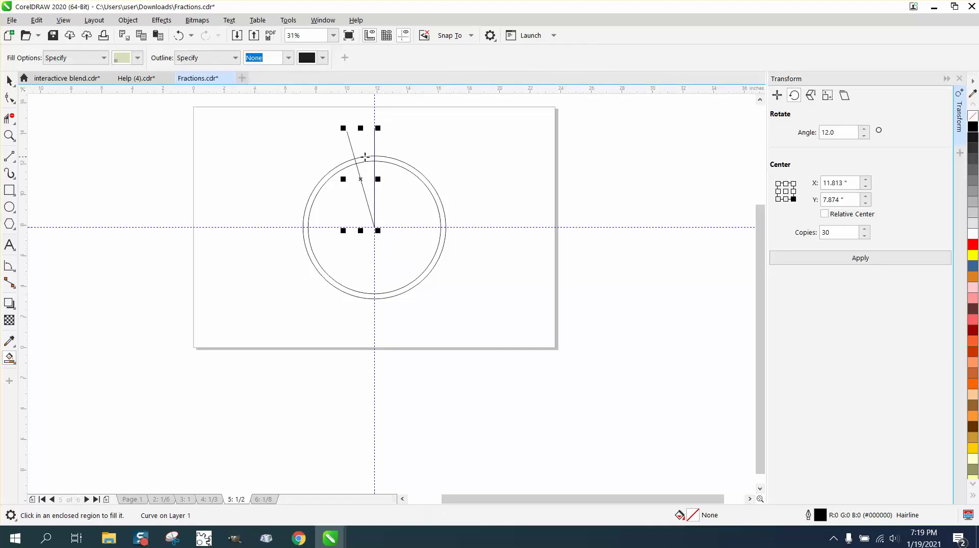
click(364, 159)
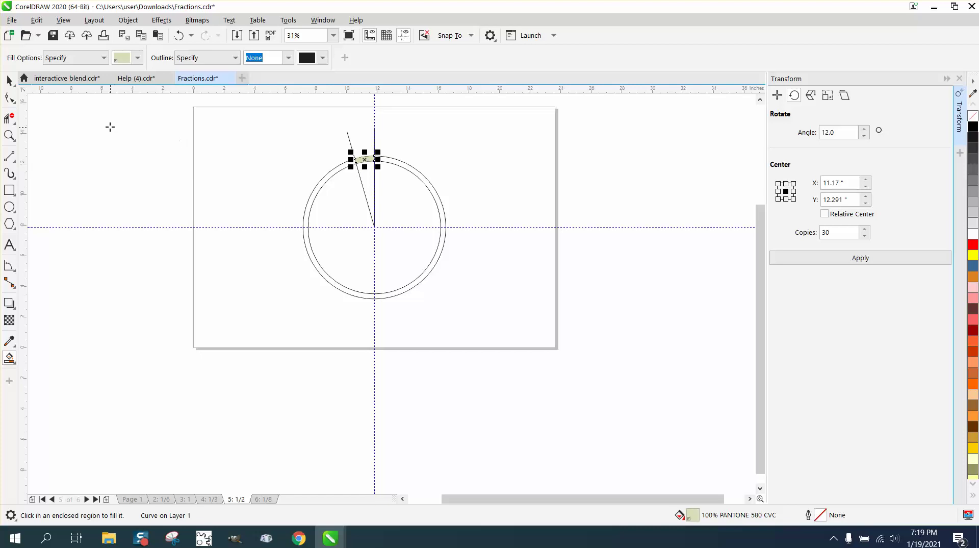
click(16, 140)
click(41, 135)
drag(339, 153, 452, 194)
click(7, 80)
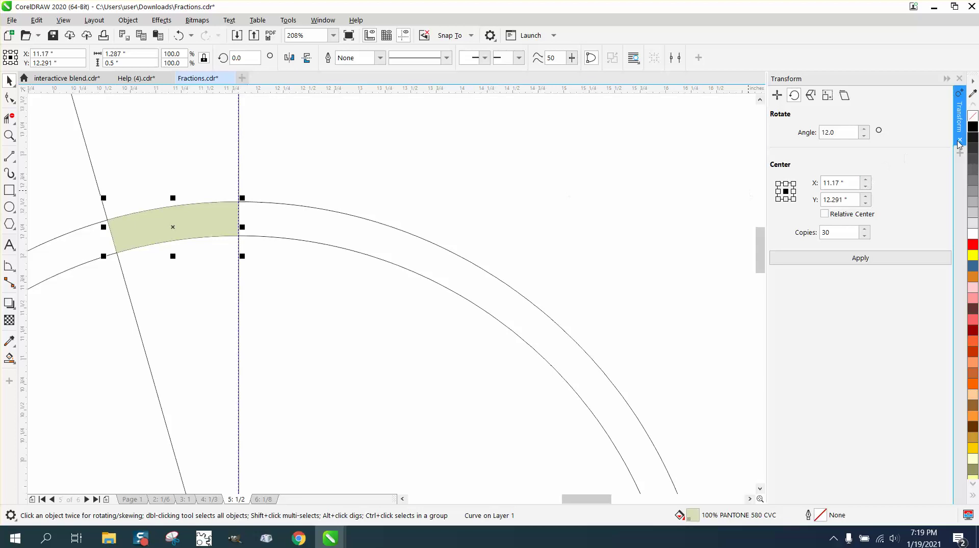
click(973, 126)
scroll(451, 158, down, 3)
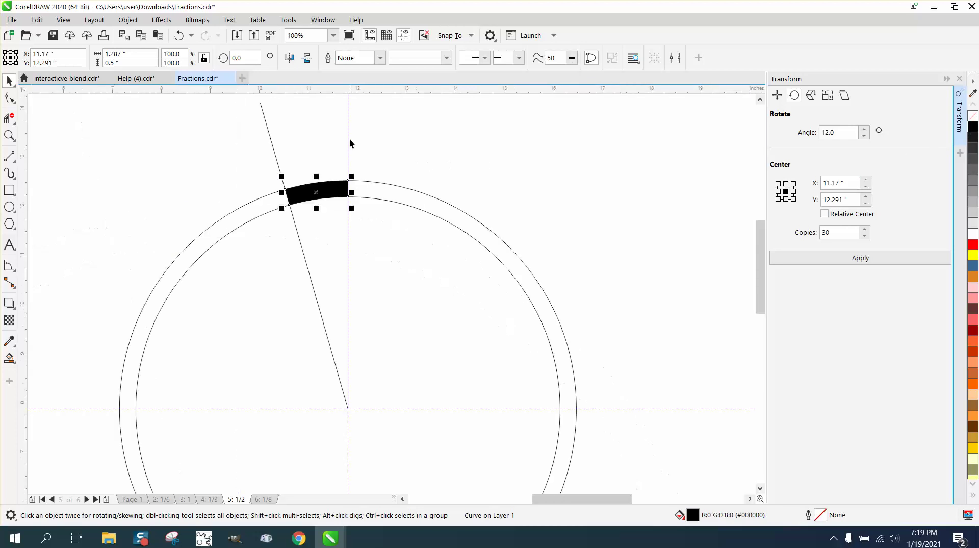
Step: Delete the vertical line, the slanted line and the ring outline
click(348, 138)
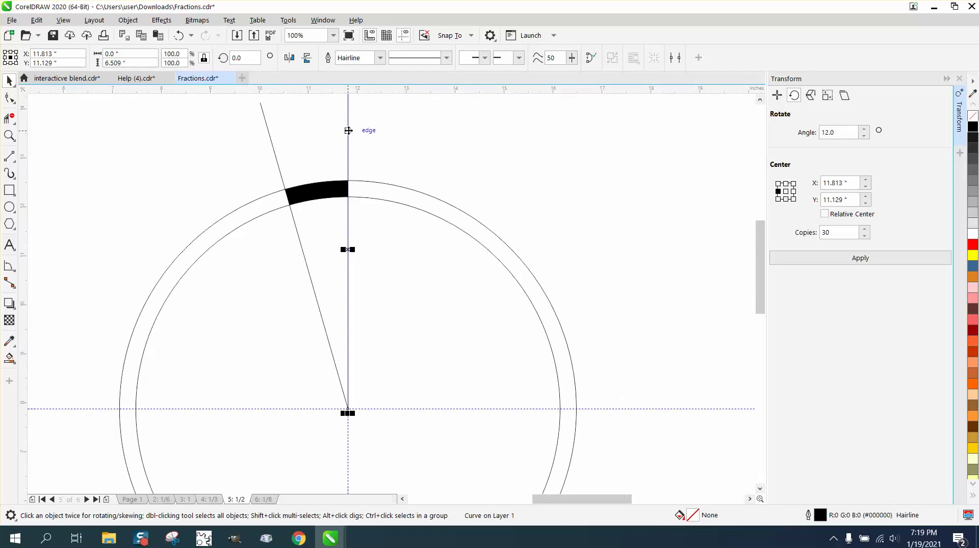
key(Delete)
click(270, 138)
key(Delete)
click(417, 193)
key(Delete)
Step: Move the black arc dash's rotation centre to the page centre
scroll(346, 194, down, 2)
click(322, 195)
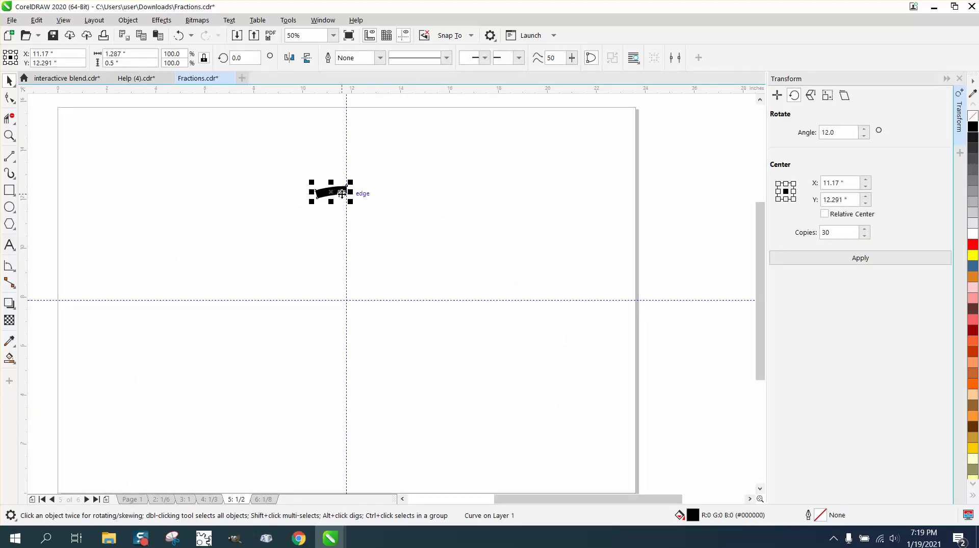
click(342, 193)
drag(331, 192, 347, 300)
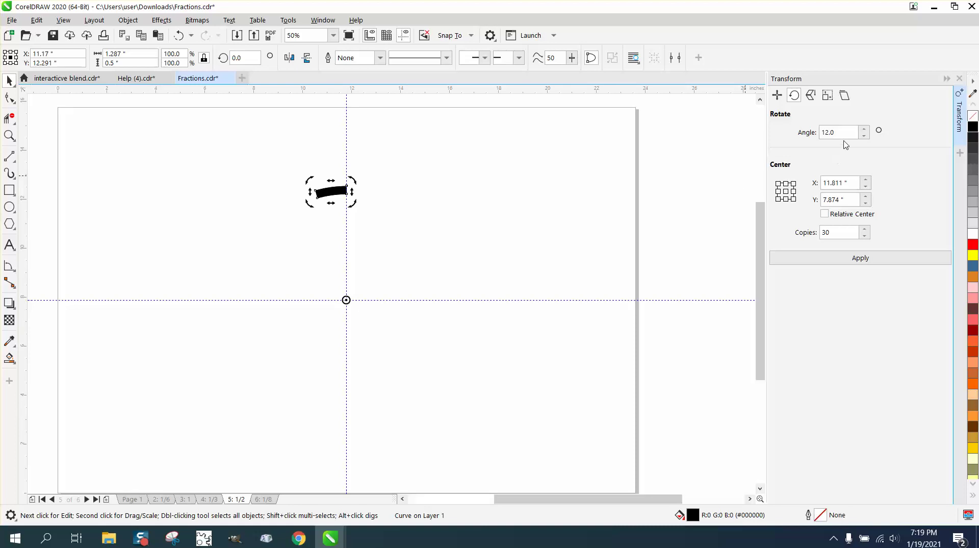
Step: Work out 360 ÷ 16 on the calculator
key(XF86Calculator)
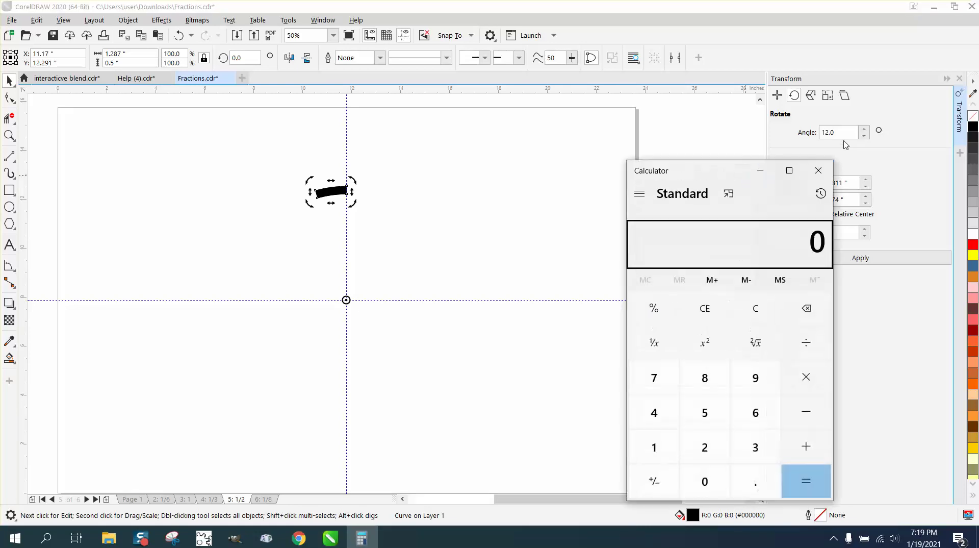
text(360 ÷ )
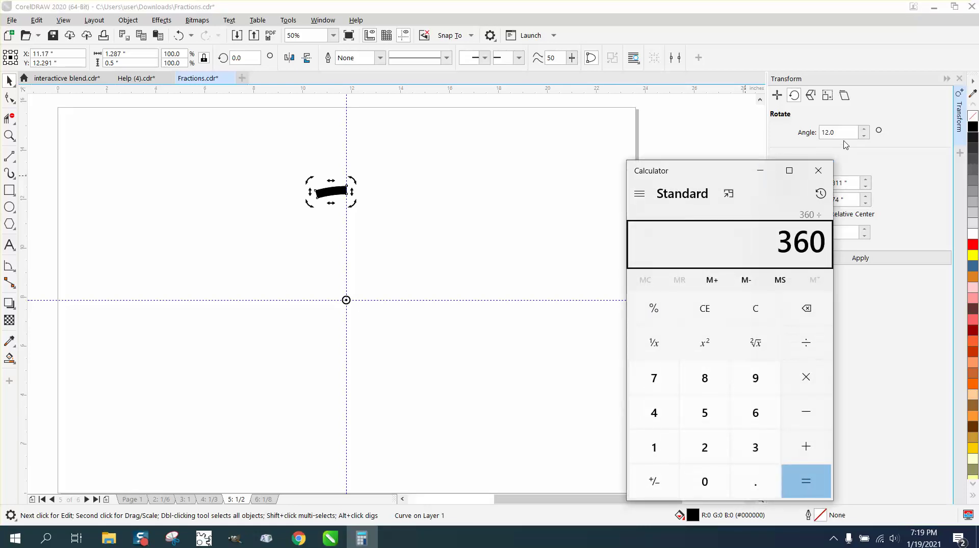
text(16)
key(Return)
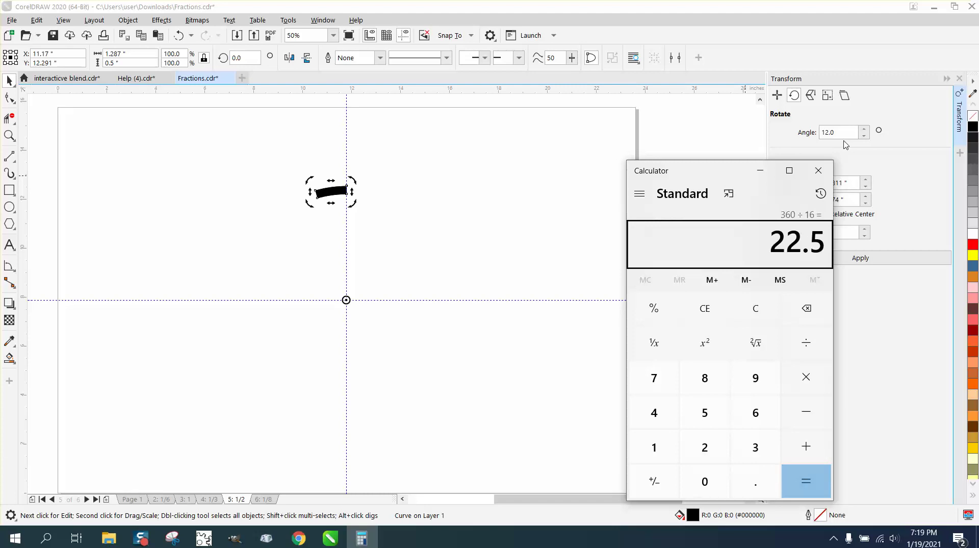
click(819, 170)
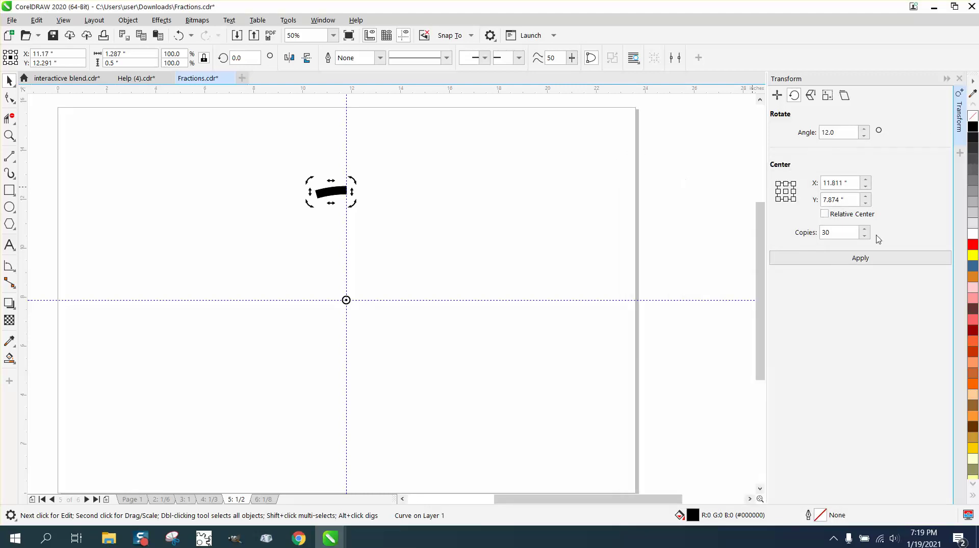
Step: Try an 11° rotation with 15 copies, then undo the half-circle result
click(821, 132)
text(11.25)
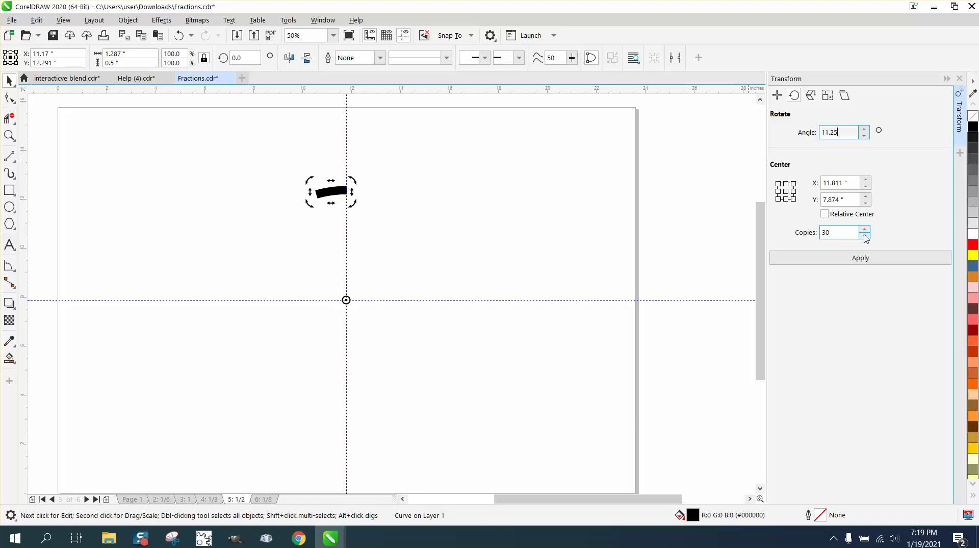
drag(847, 232, 796, 232)
text(15)
key(Return)
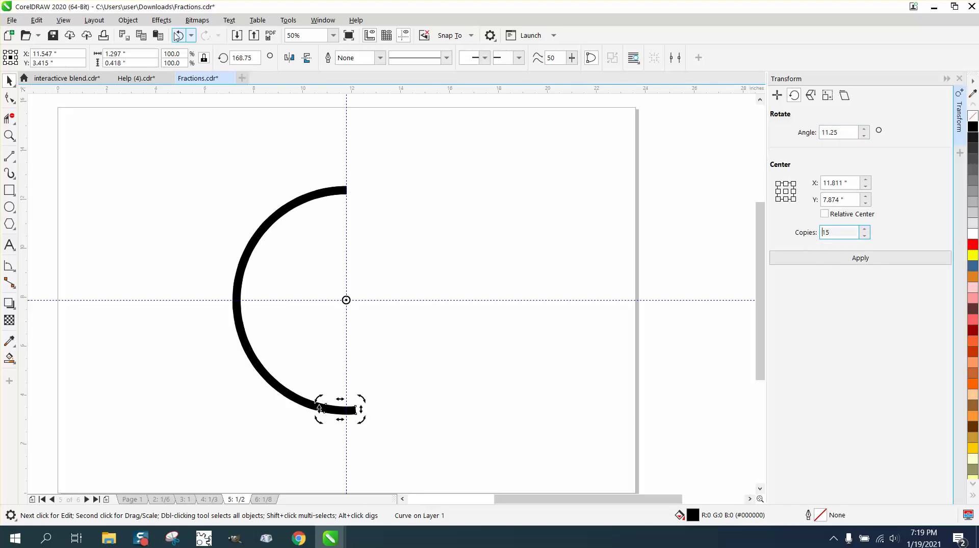
click(178, 35)
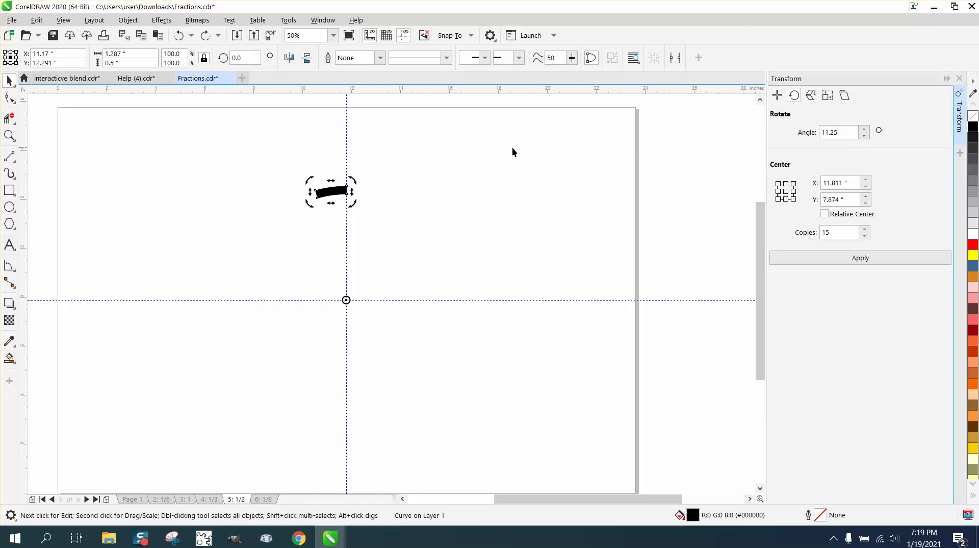
Step: Try a 16° rotation with copies instead, then undo the overlapping ring
drag(851, 132, 806, 132)
text(16)
click(870, 258)
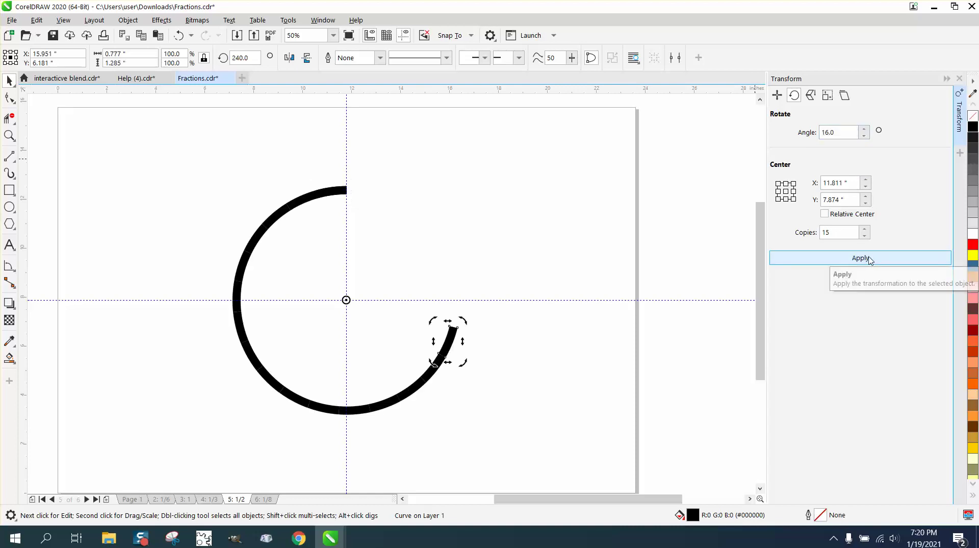
click(179, 35)
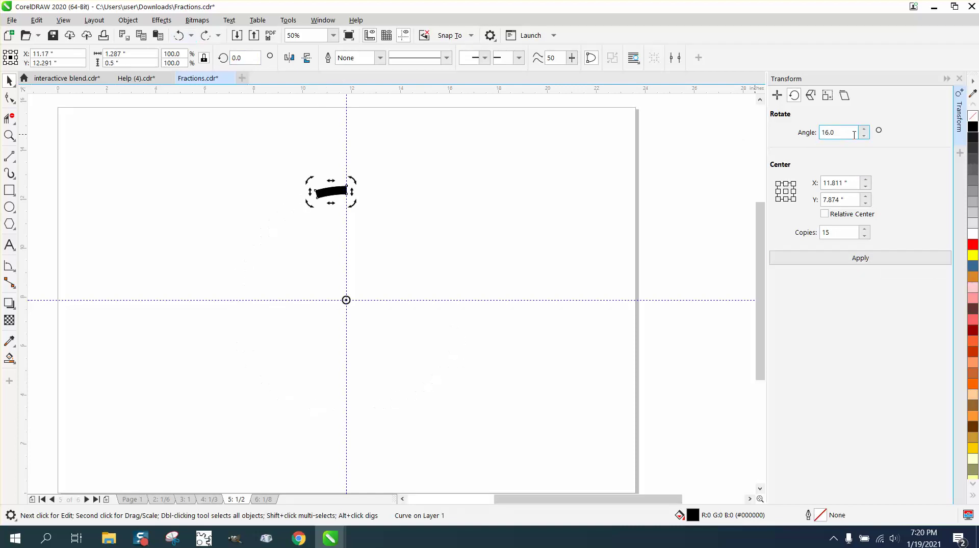
Step: Apply a 24° rotation with 15 copies around the page centre
drag(855, 133, 786, 134)
text(2)
key(Tab)
key(Tab)
key(Tab)
key(Tab)
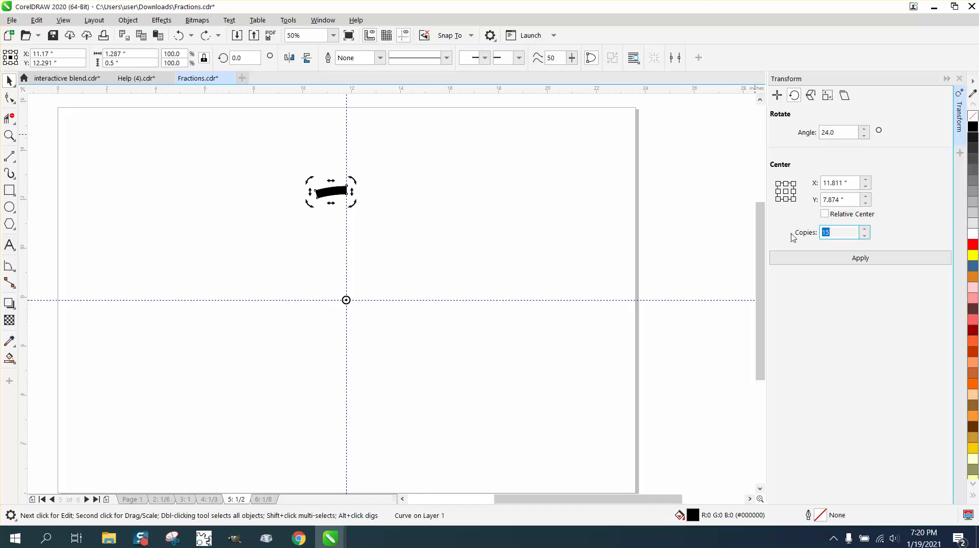
click(860, 259)
Step: Deselect, zoom in to check the dashes, then close the Transform docker
click(509, 211)
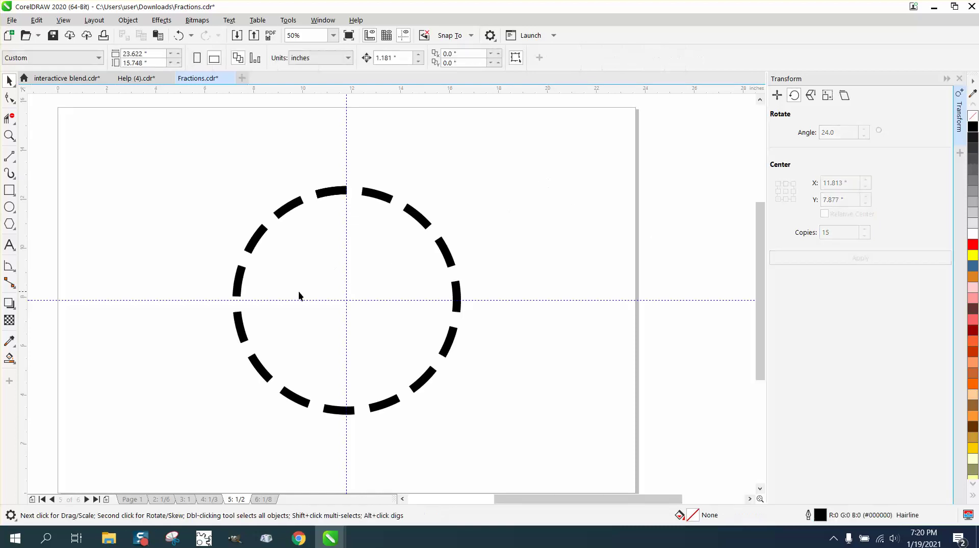
click(9, 136)
drag(250, 182, 480, 252)
scroll(384, 213, down, 2)
scroll(403, 255, down, 4)
drag(328, 227, 523, 358)
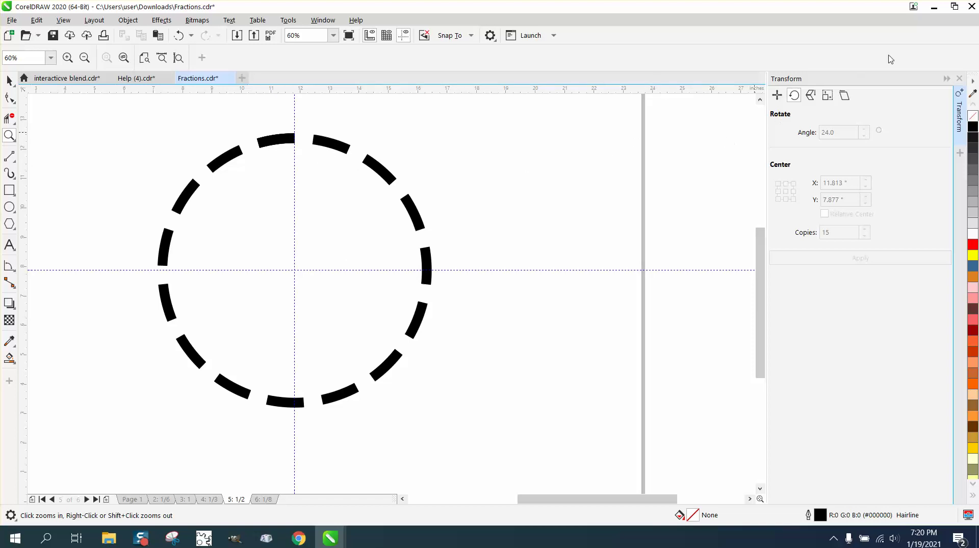
click(960, 78)
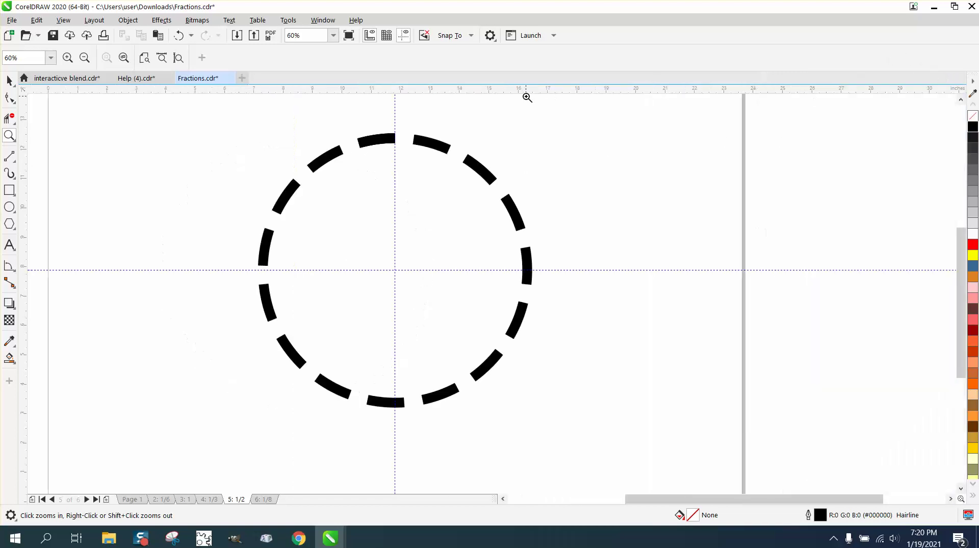